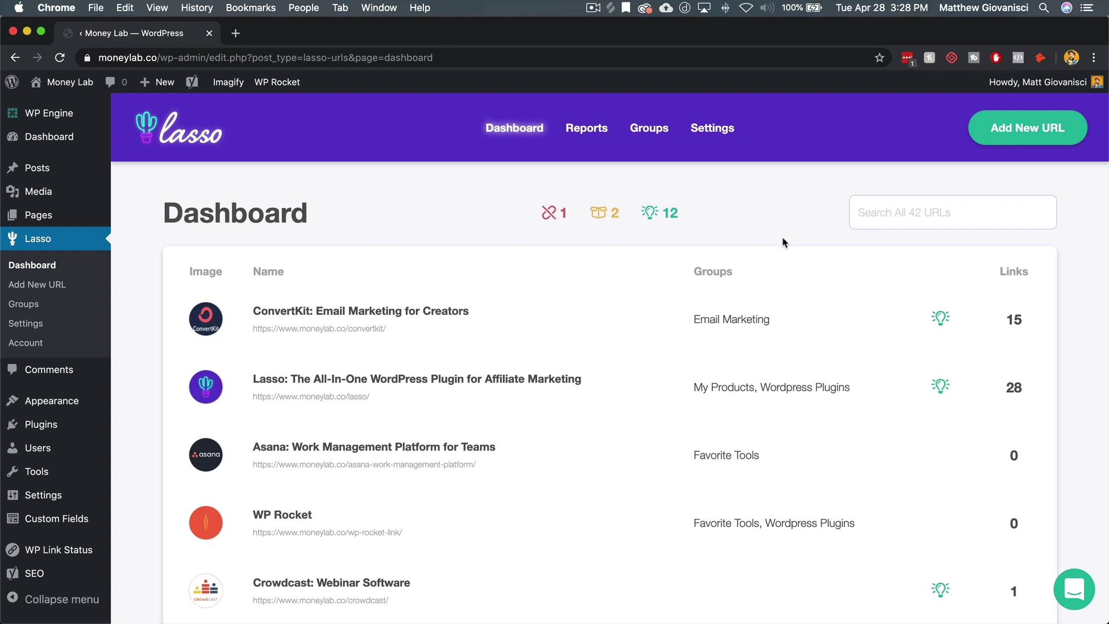
Go from the Lasso dashboard to Reports to bring up the Domains report
{"action": "left_click", "coordinate": [586, 132]}
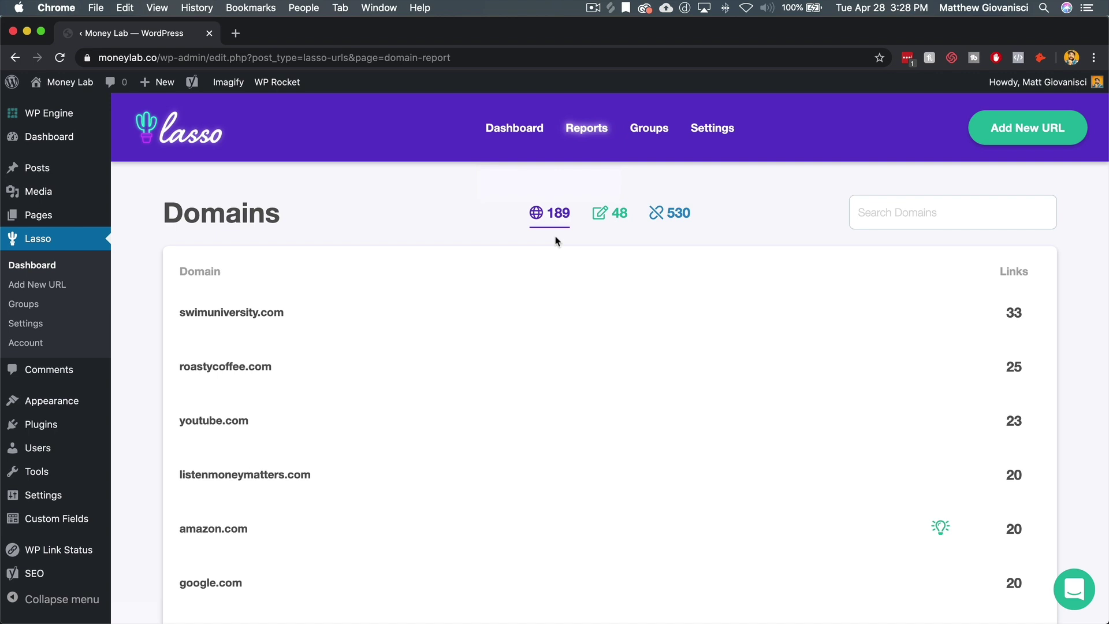
Move to page 2 of the Domains report, starting with twitter.com and brewcabin.com
{"action": "scroll", "coordinate": [556, 240], "scroll_direction": "down", "scroll_amount": 6}
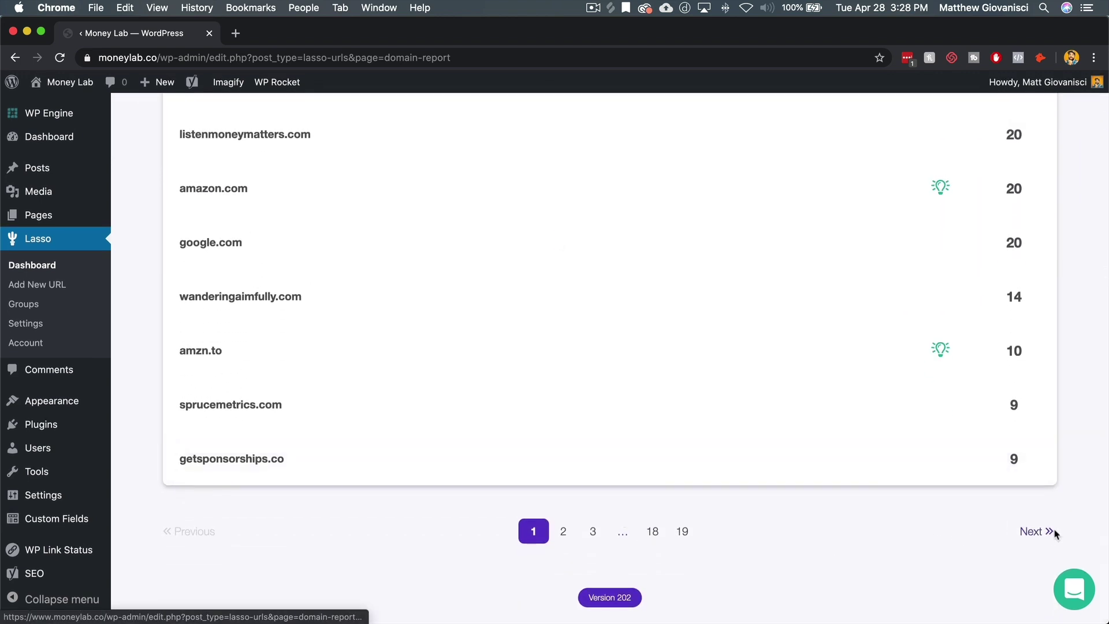
{"action": "left_click", "coordinate": [1036, 534]}
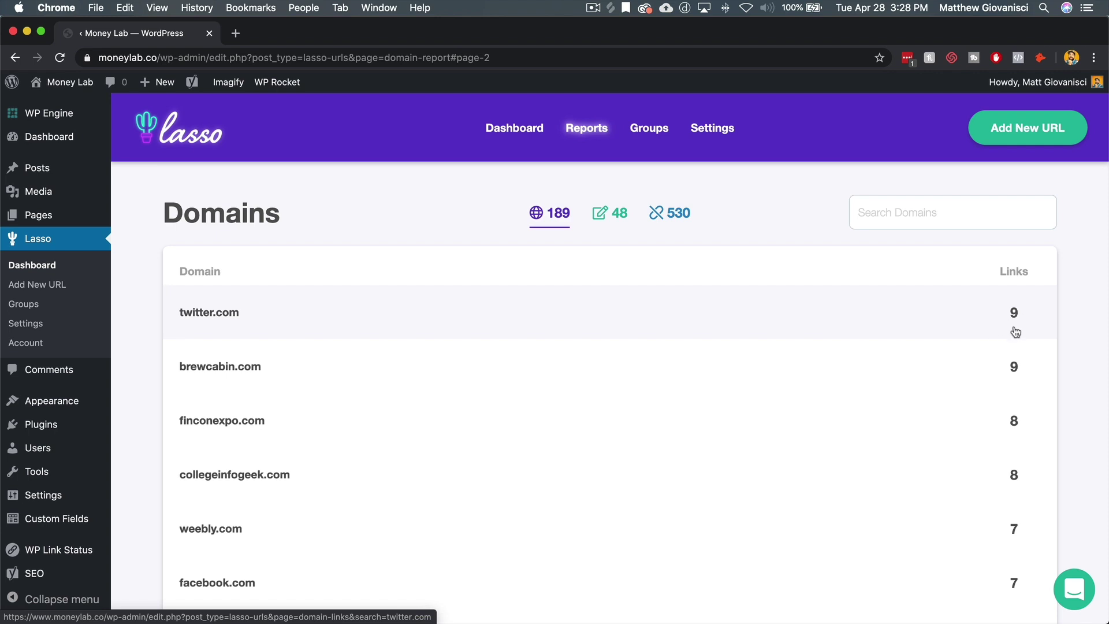
Review brewcabin.com's nine linked URLs and their posts, then return to the Domains report
{"action": "left_click", "coordinate": [979, 375]}
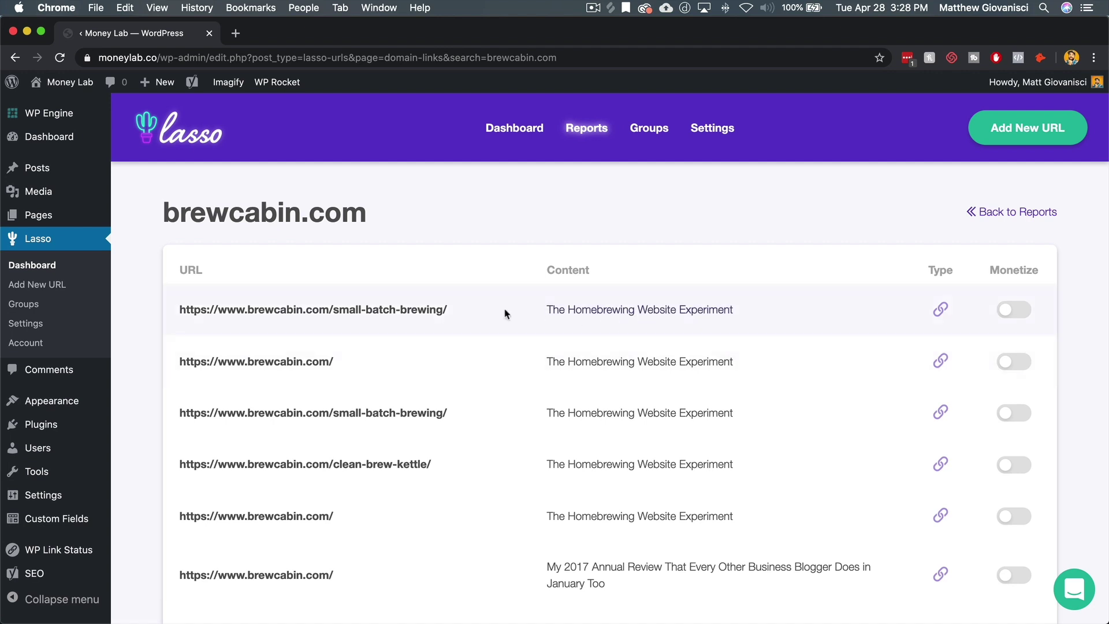
{"action": "scroll", "coordinate": [398, 439], "scroll_direction": "down", "scroll_amount": 3}
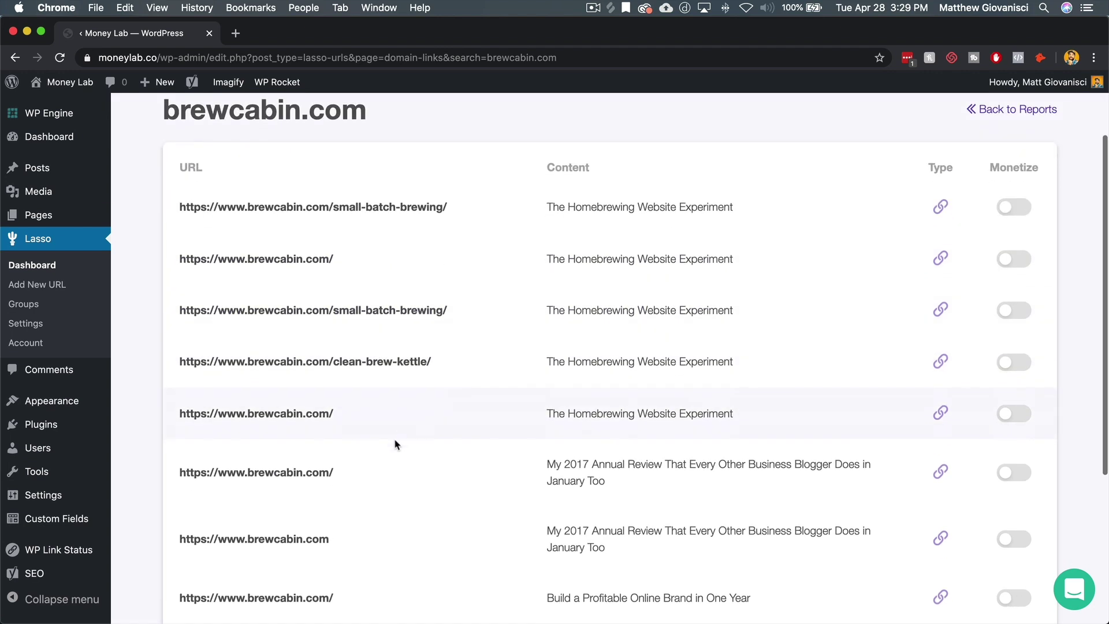
{"action": "scroll", "coordinate": [341, 468], "scroll_direction": "down", "scroll_amount": 4}
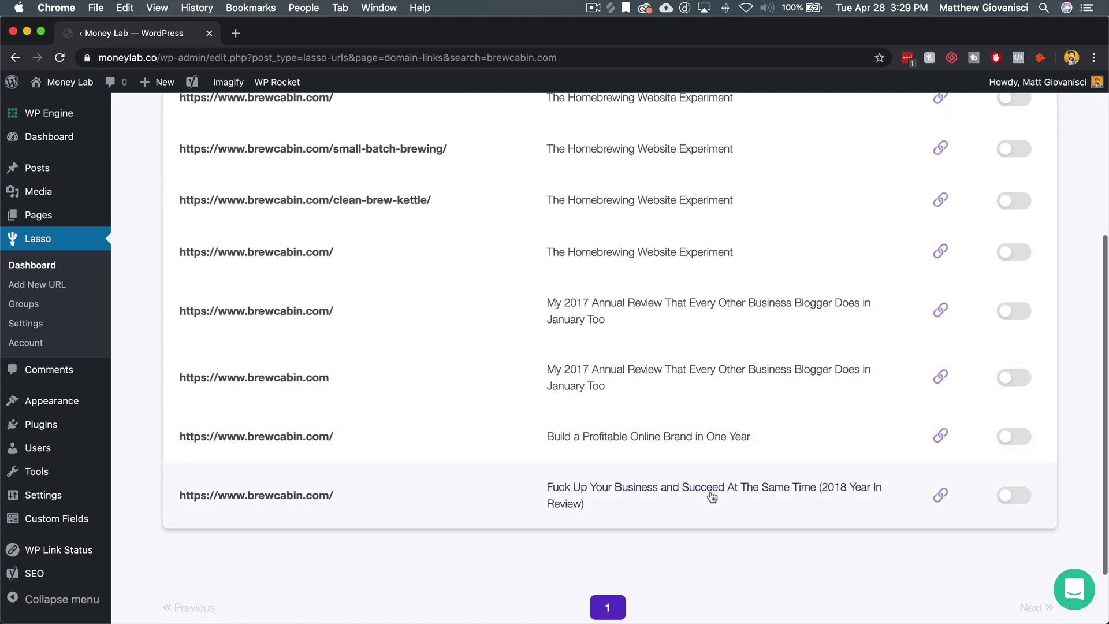
{"action": "scroll", "coordinate": [711, 497], "scroll_direction": "up", "scroll_amount": 7}
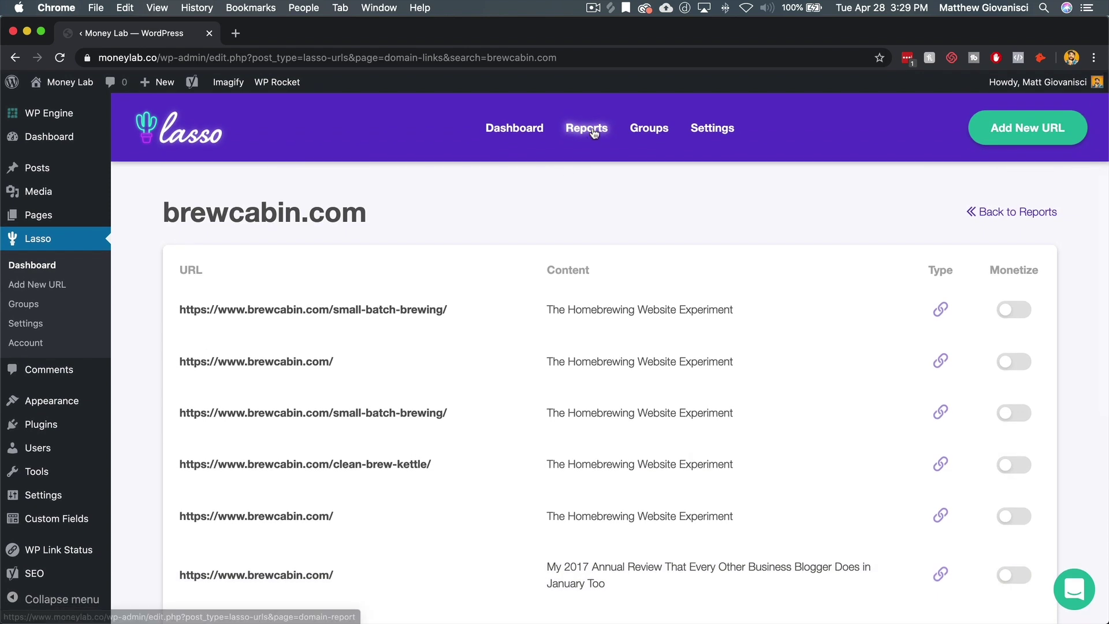
{"action": "left_click", "coordinate": [594, 130]}
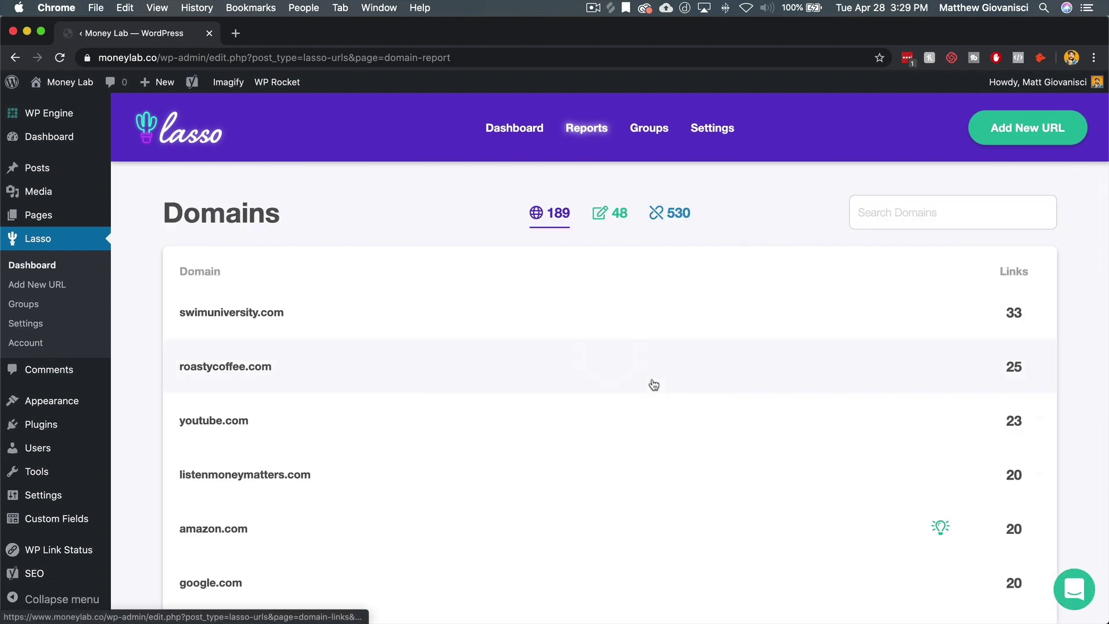
Show page 2 of the Domains report and scroll down to telestream.net with 6 links
{"action": "scroll", "coordinate": [654, 385], "scroll_direction": "down", "scroll_amount": 5}
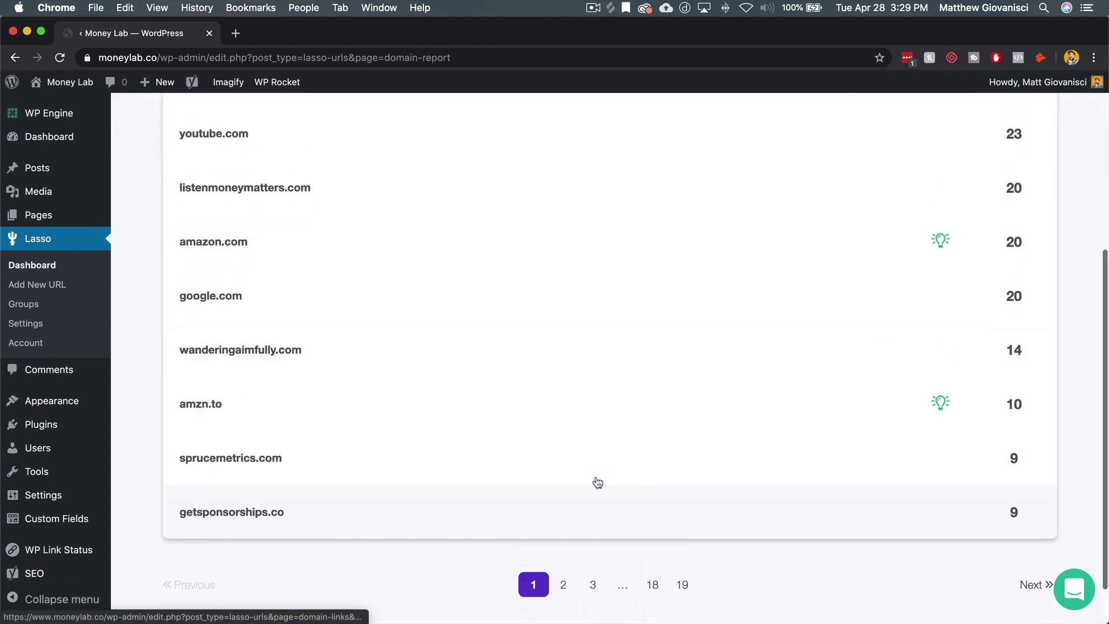
{"action": "scroll", "coordinate": [597, 483], "scroll_direction": "up", "scroll_amount": 5}
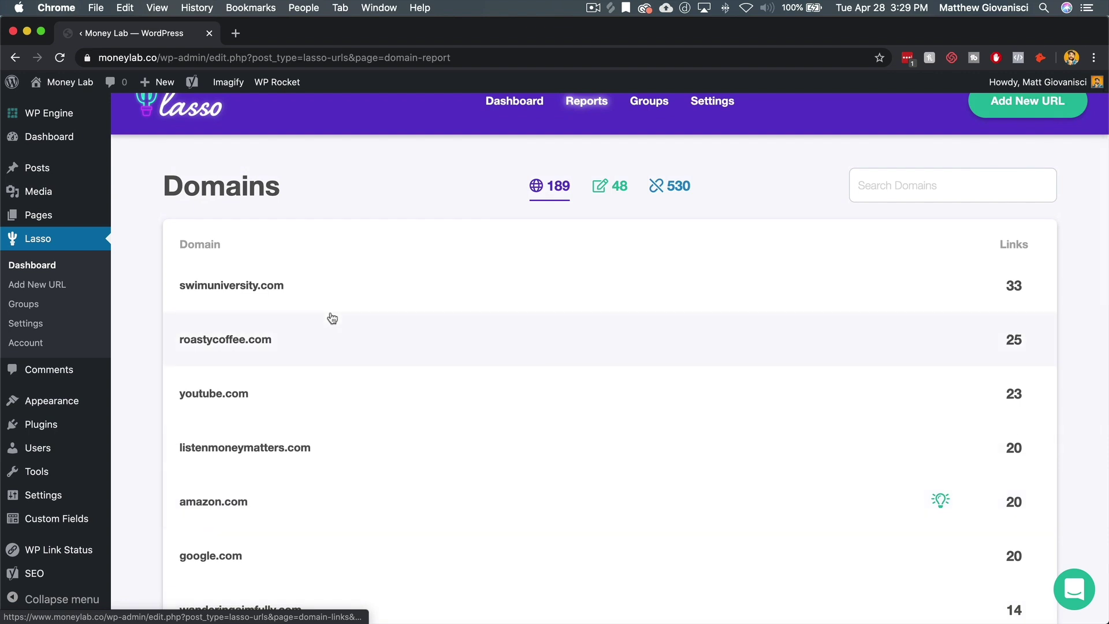
{"action": "scroll", "coordinate": [366, 297], "scroll_direction": "down", "scroll_amount": 5}
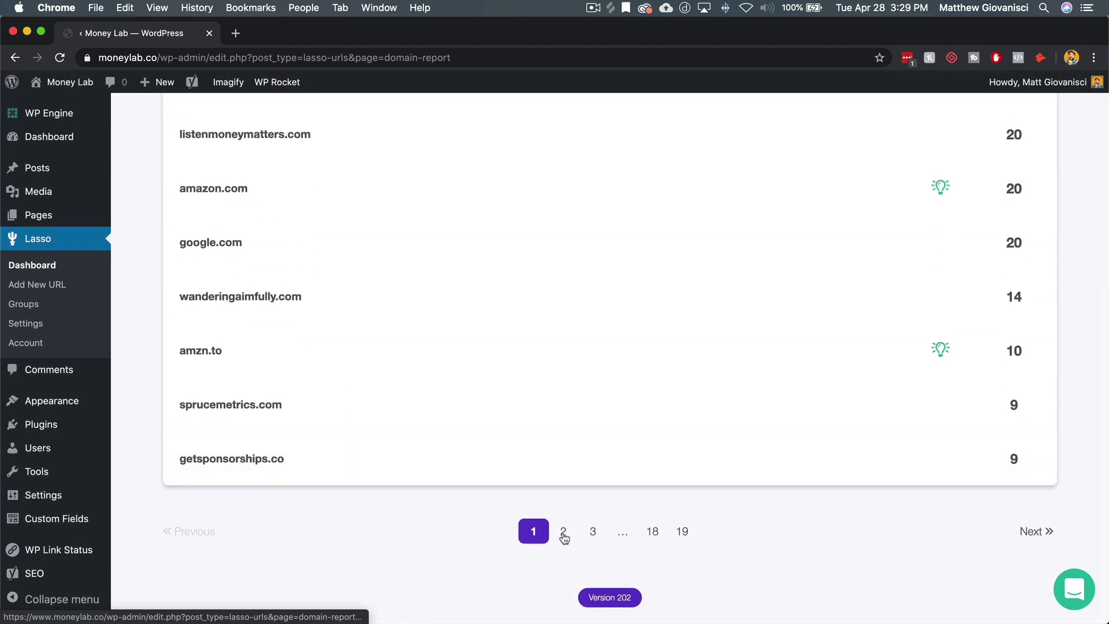
{"action": "left_click", "coordinate": [563, 536]}
{"action": "scroll", "coordinate": [554, 438], "scroll_direction": "down", "scroll_amount": 2}
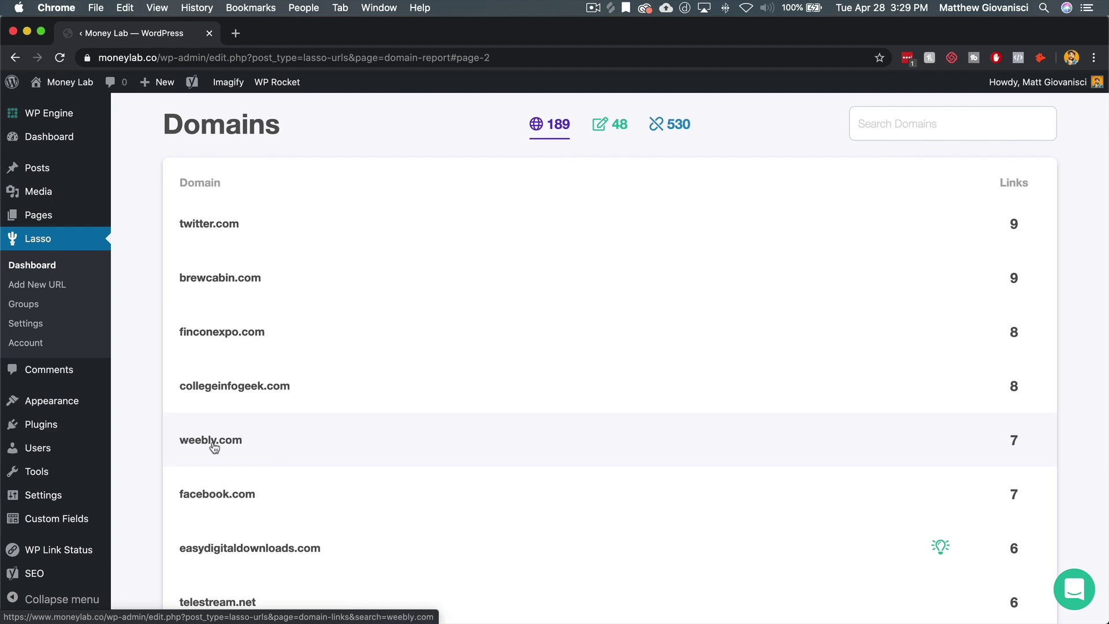
{"action": "scroll", "coordinate": [265, 451], "scroll_direction": "down", "scroll_amount": 3}
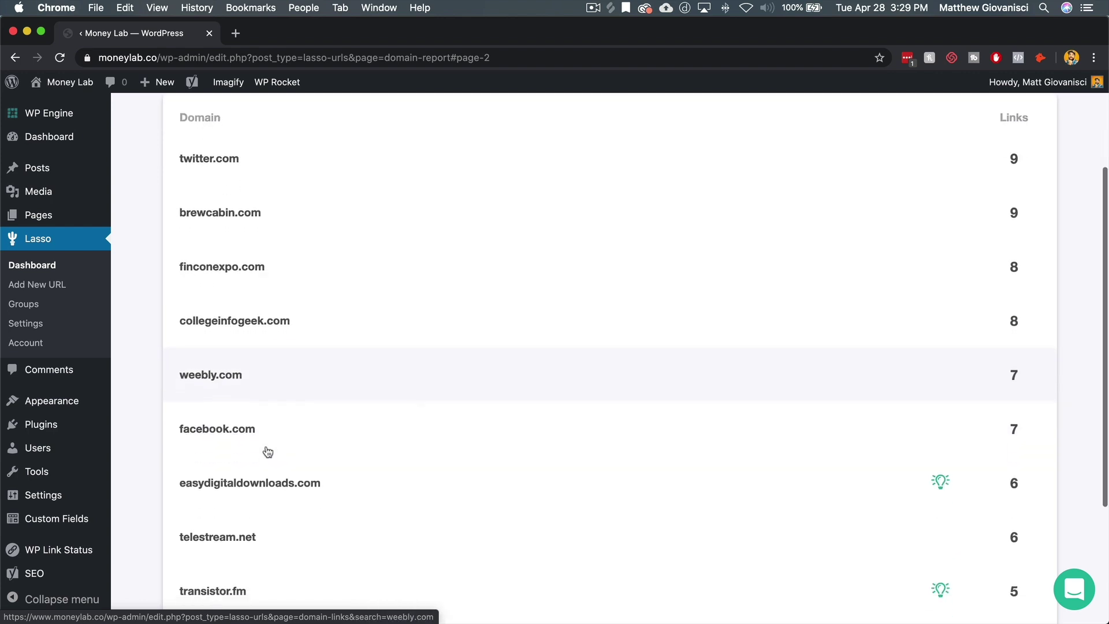
{"action": "scroll", "coordinate": [268, 451], "scroll_direction": "down", "scroll_amount": 1}
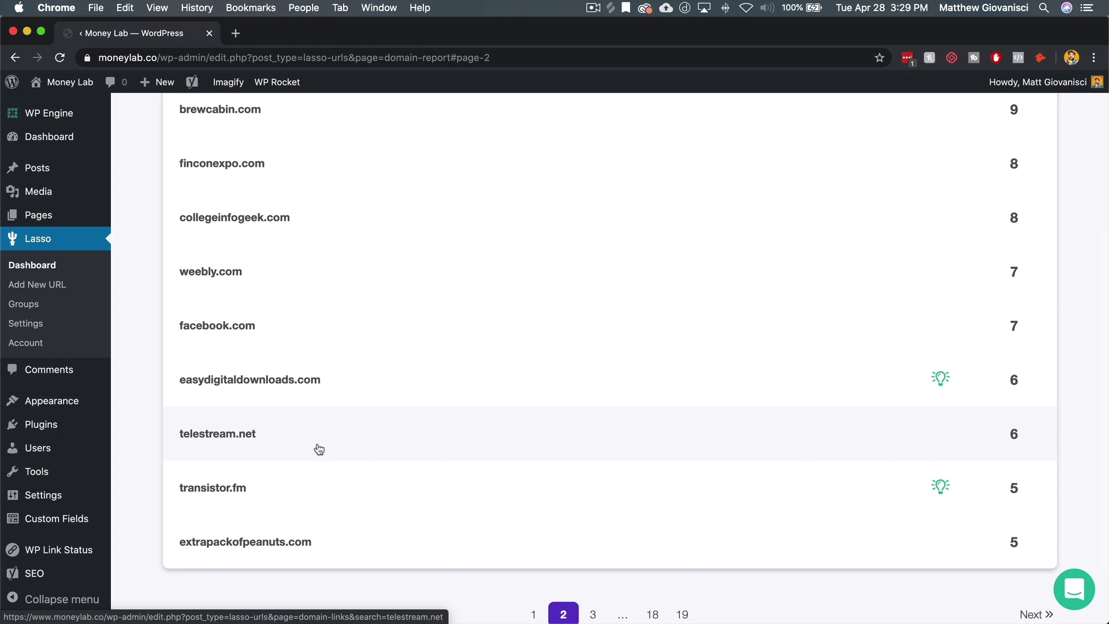
In a new tab, search Google for 'telestream affiliate program' and open Telestream's Affiliates page
{"action": "left_click", "coordinate": [236, 34]}
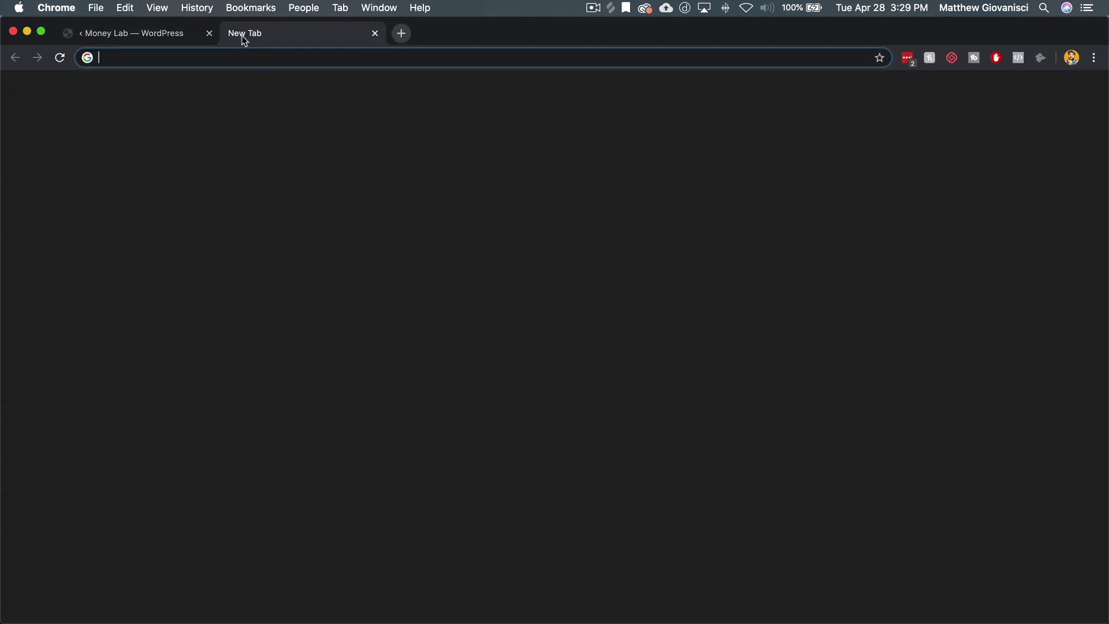
{"action": "type", "text": "google.com"}
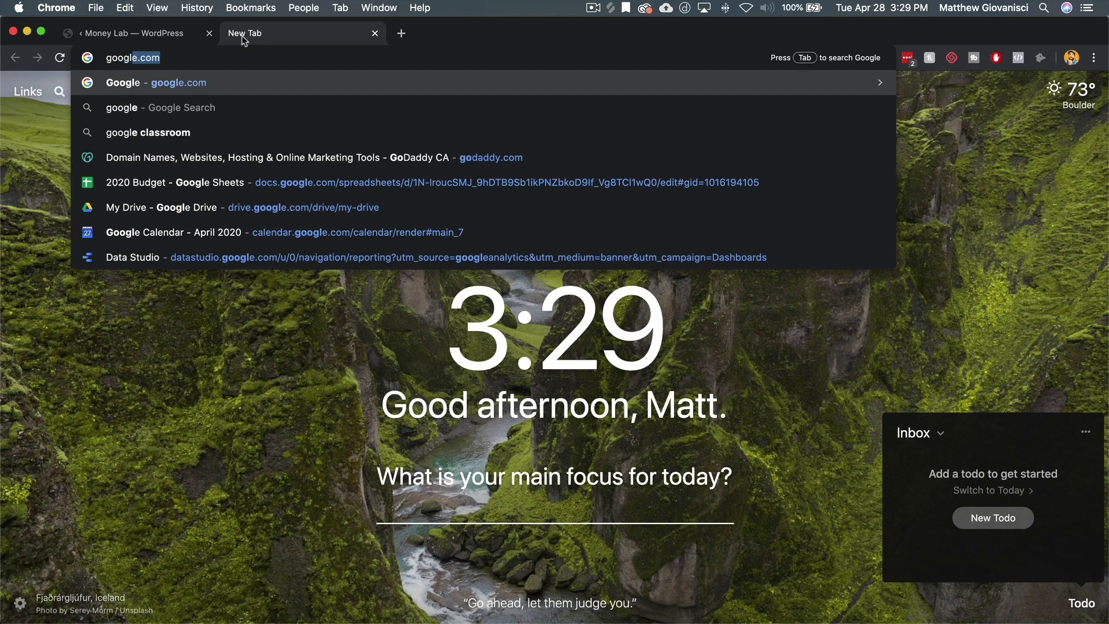
{"action": "key", "text": "Return"}
{"action": "type", "text": "tele"}
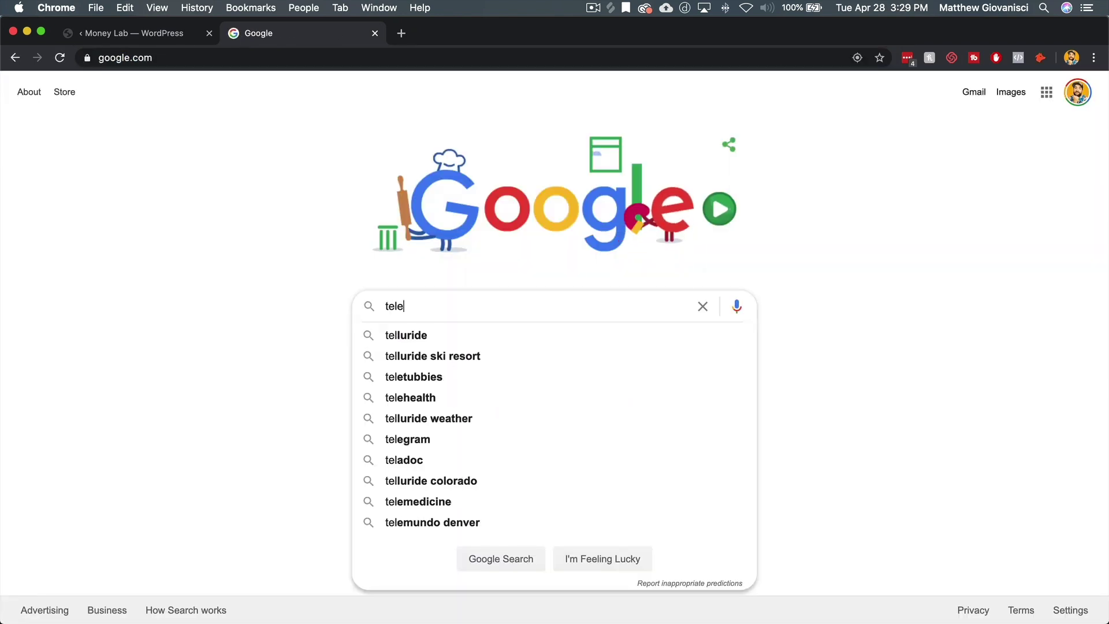
{"action": "type", "text": "stream affi"}
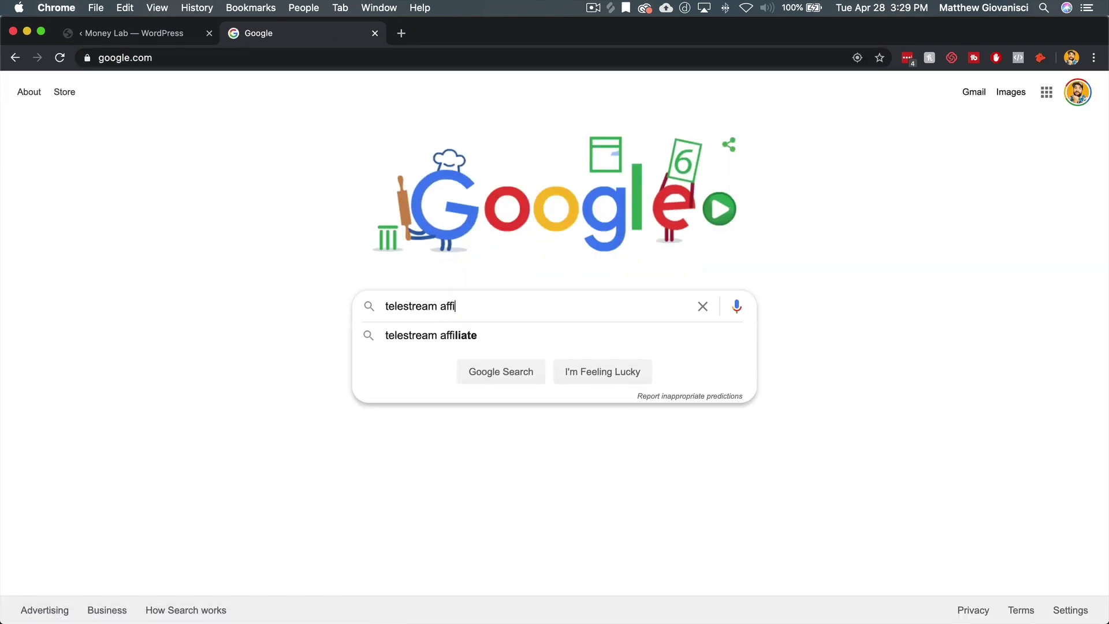
{"action": "type", "text": "liate prom"}
{"action": "key", "text": "BackSpace"}
{"action": "type", "text": "gram"}
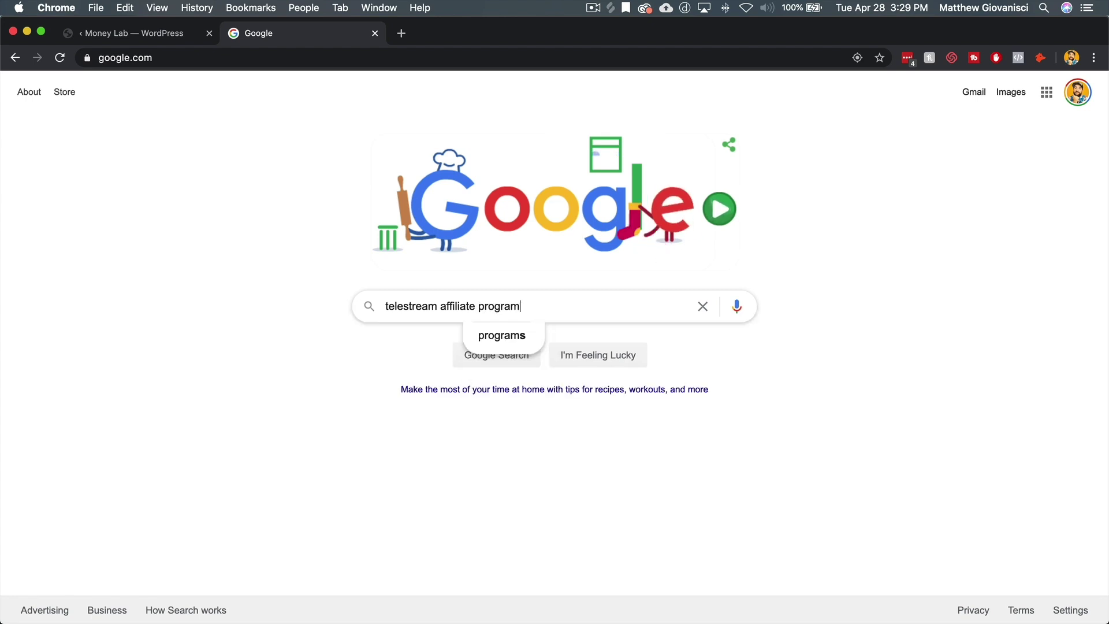
{"action": "key", "text": "Return"}
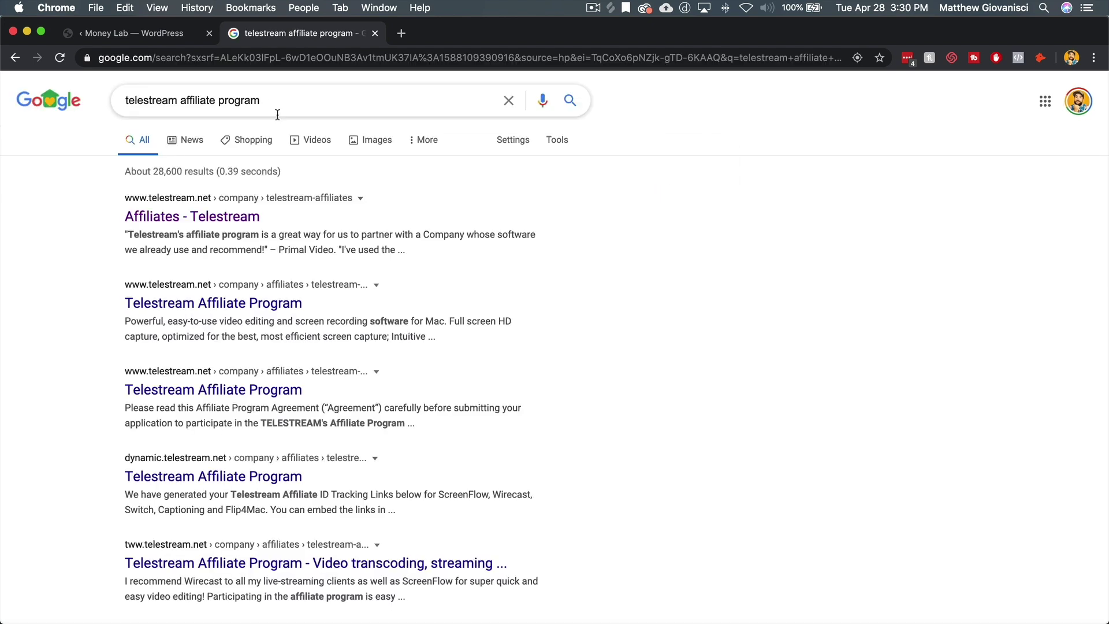
{"action": "left_click", "coordinate": [231, 220]}
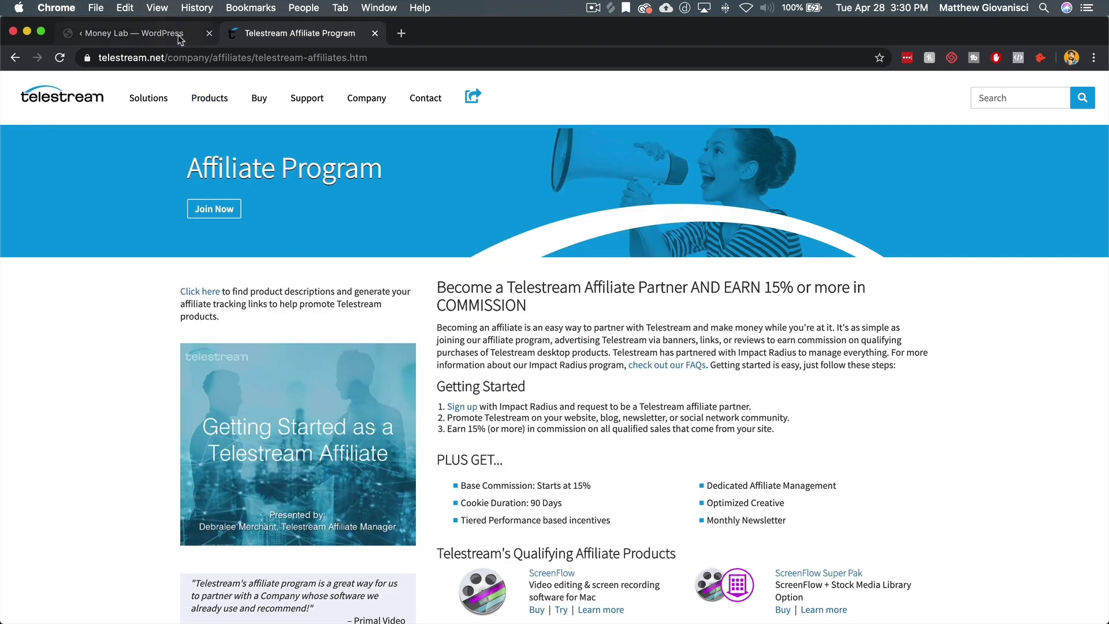
Return to the Lasso tab and bring up the Add A New URL form
{"action": "left_click", "coordinate": [179, 33]}
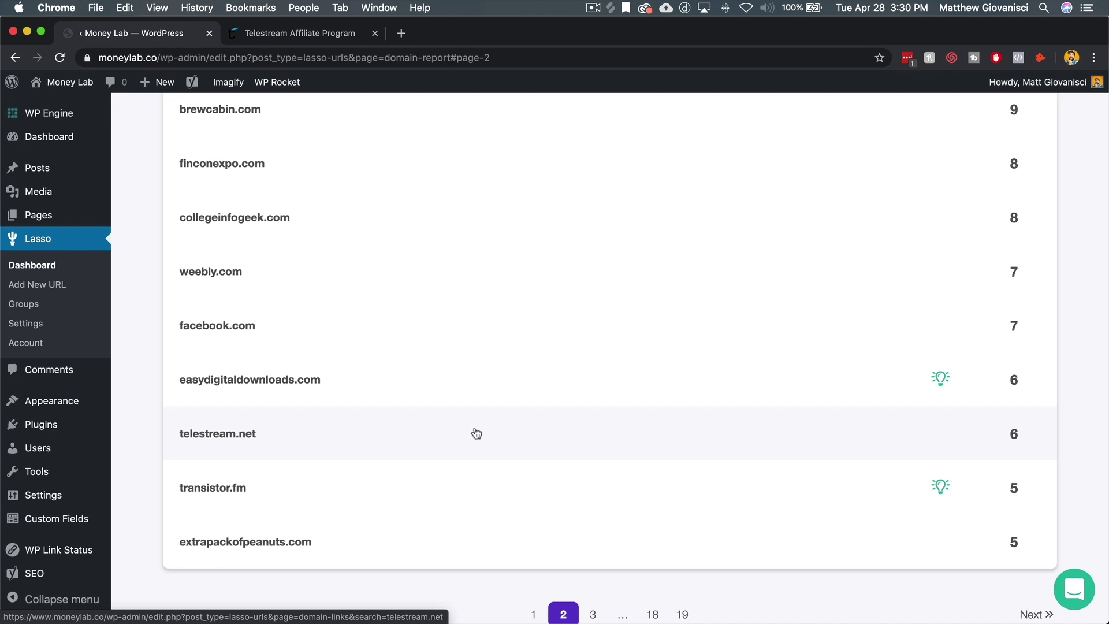
{"action": "scroll", "coordinate": [476, 433], "scroll_direction": "up", "scroll_amount": 5}
{"action": "left_click", "coordinate": [1025, 134]}
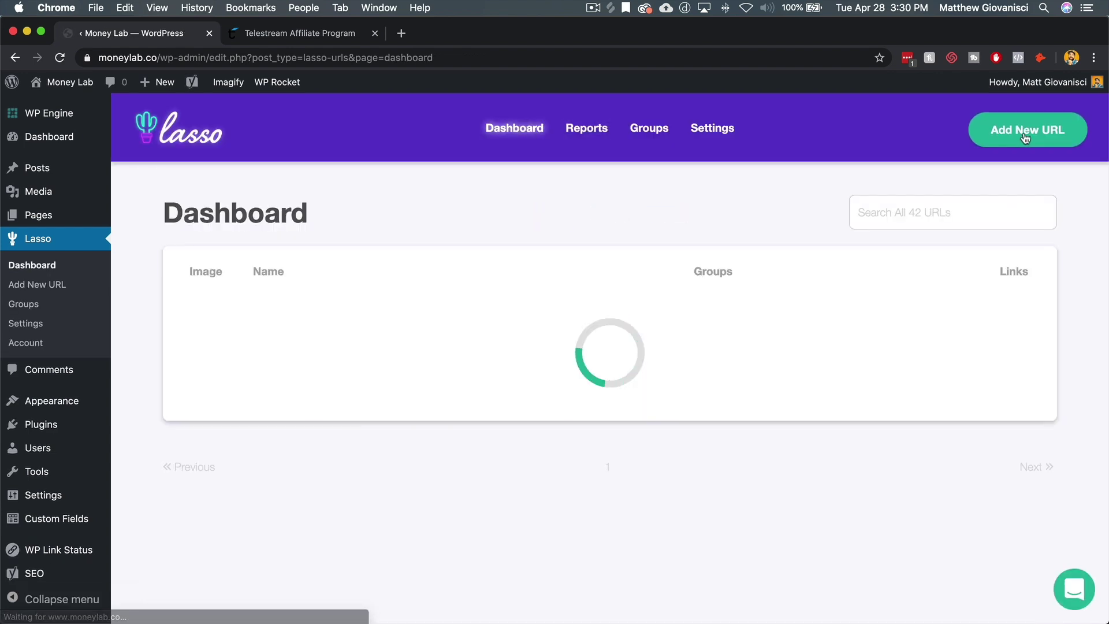
{"action": "left_click", "coordinate": [1024, 134]}
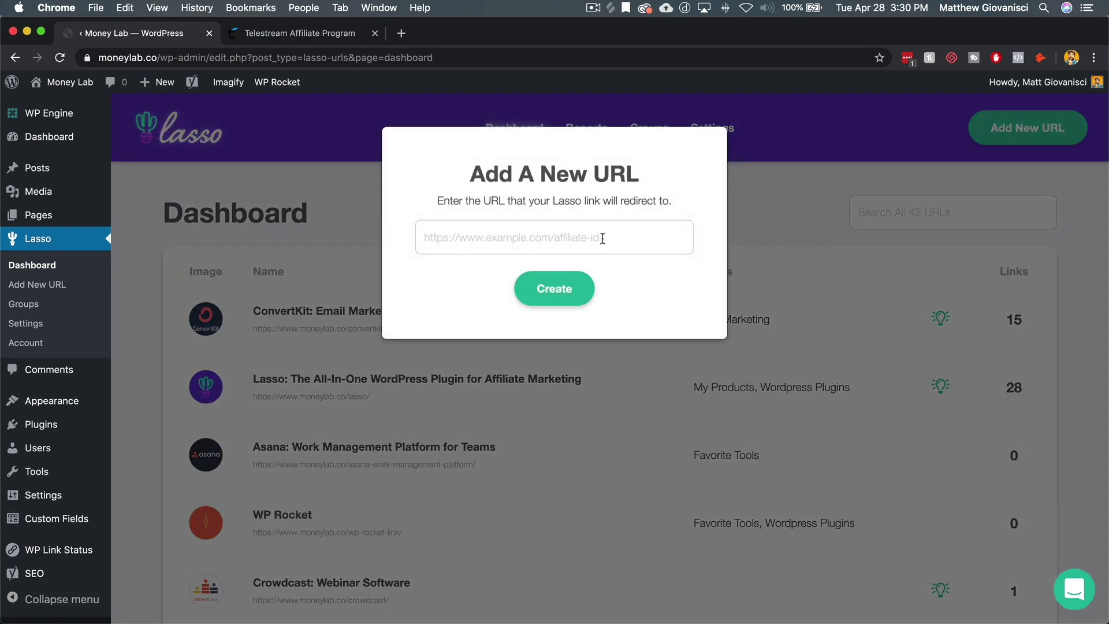
In another new tab, search Google for 'screenflow'
{"action": "left_click", "coordinate": [402, 36]}
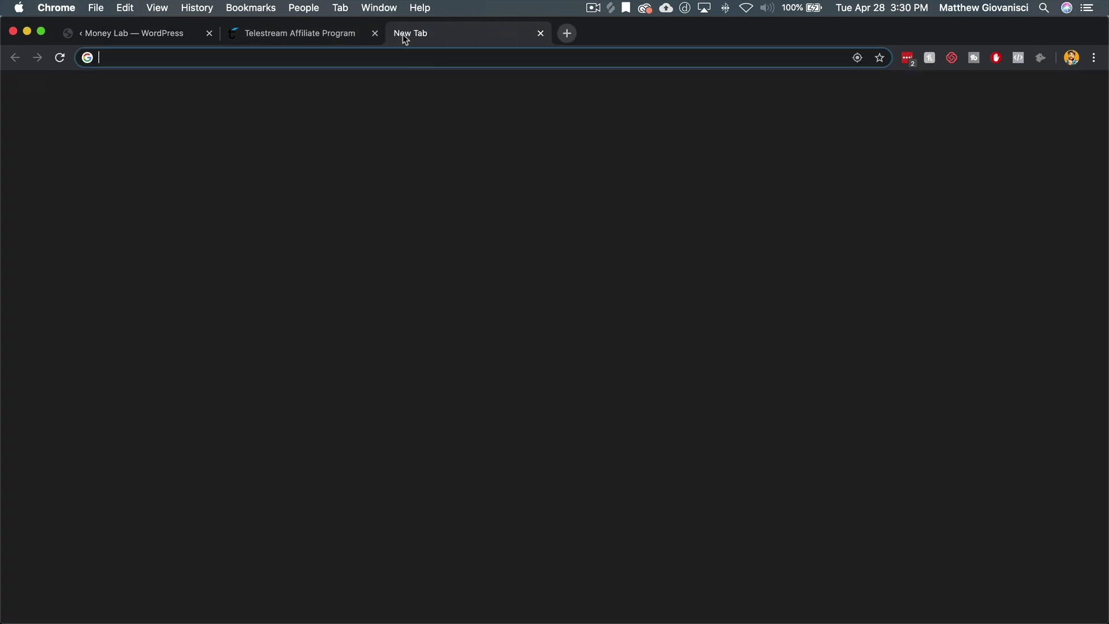
{"action": "type", "text": "tele"}
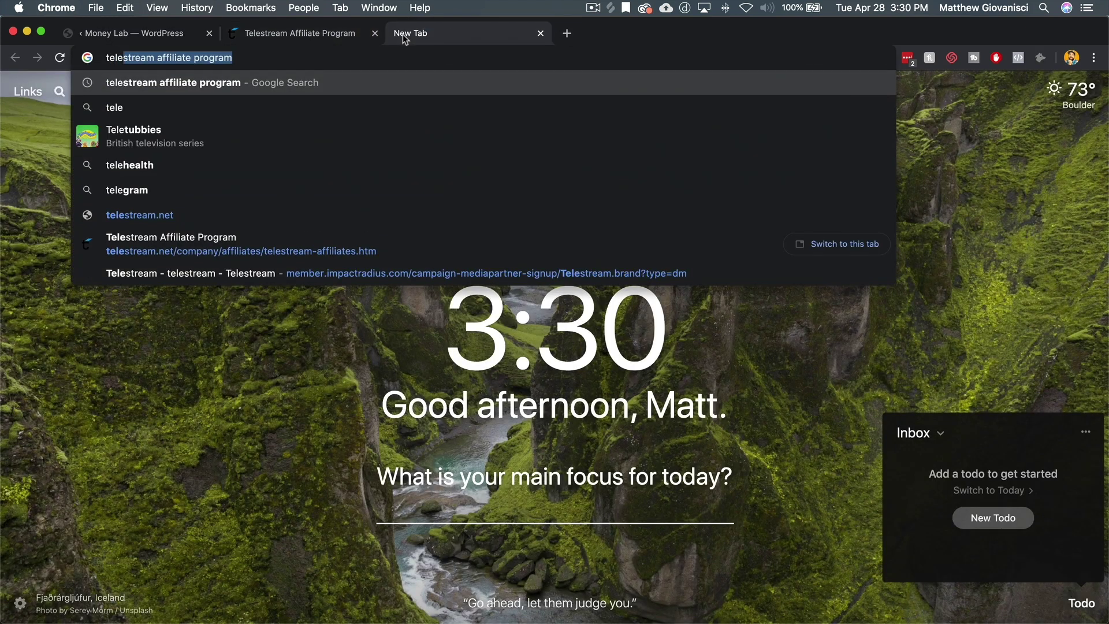
{"action": "key", "text": "BackSpace"}
{"action": "key", "text": "BackSpace"}
{"action": "key", "text": "BackSpace"}
{"action": "key", "text": "BackSpace"}
{"action": "key", "text": "BackSpace"}
{"action": "type", "text": "screenflow"}
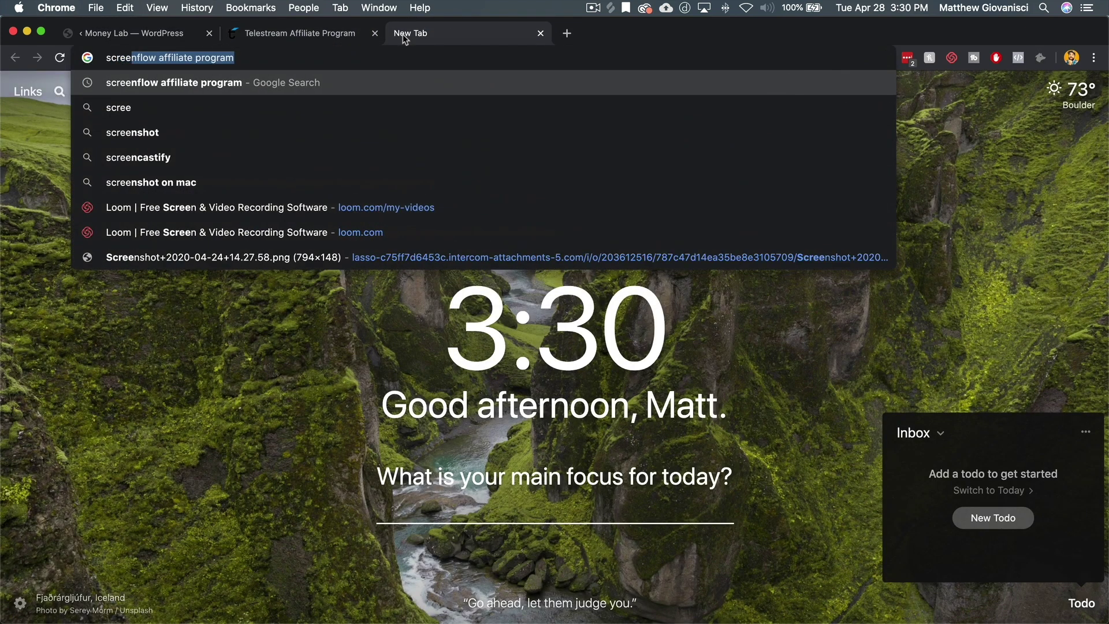
{"action": "key", "text": "Right"}
{"action": "key", "text": "BackSpace"}
{"action": "key", "text": "BackSpace"}
{"action": "key", "text": "BackSpace"}
{"action": "key", "text": "BackSpace"}
{"action": "key", "text": "BackSpace"}
{"action": "key", "text": "BackSpace"}
{"action": "key", "text": "BackSpace"}
{"action": "key", "text": "BackSpace"}
{"action": "key", "text": "BackSpace"}
{"action": "key", "text": "BackSpace"}
{"action": "key", "text": "BackSpace"}
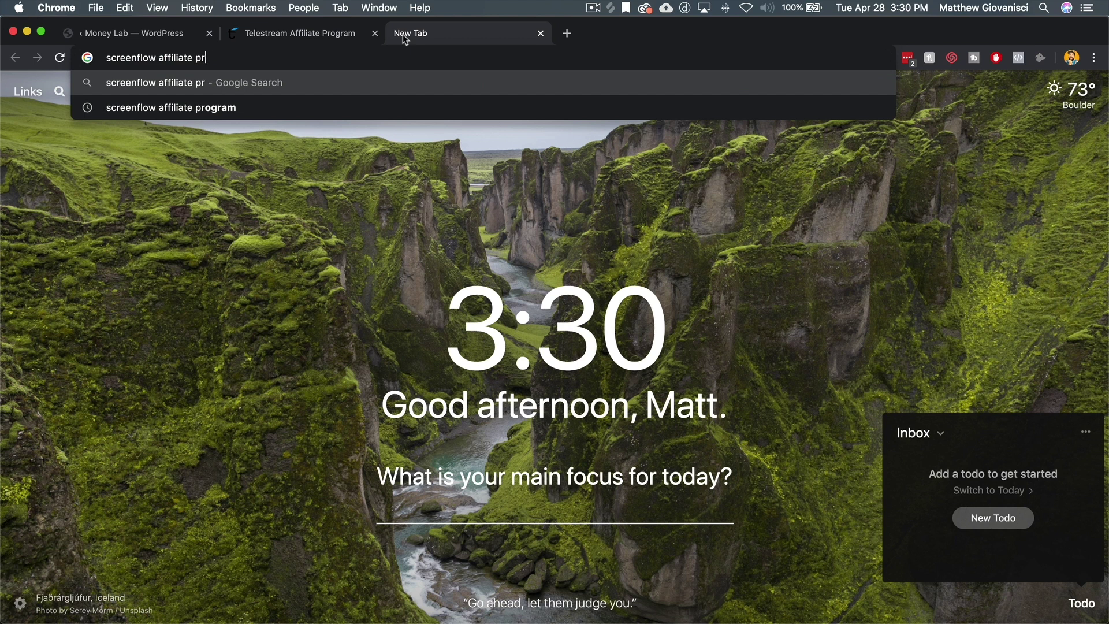
{"action": "key", "text": "BackSpace"}
{"action": "key", "text": "BackSpace"}
{"action": "key", "text": "BackSpace"}
{"action": "key", "text": "BackSpace"}
{"action": "key", "text": "BackSpace"}
{"action": "key", "text": "BackSpace"}
{"action": "key", "text": "BackSpace"}
{"action": "key", "text": "Return"}
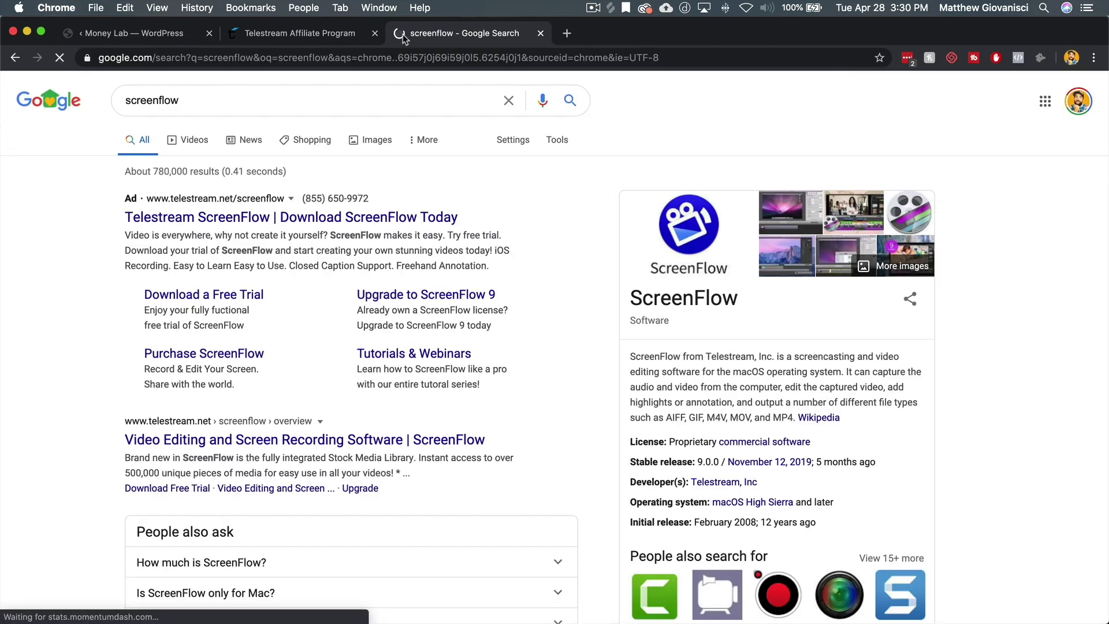
{"action": "left_click", "coordinate": [292, 440]}
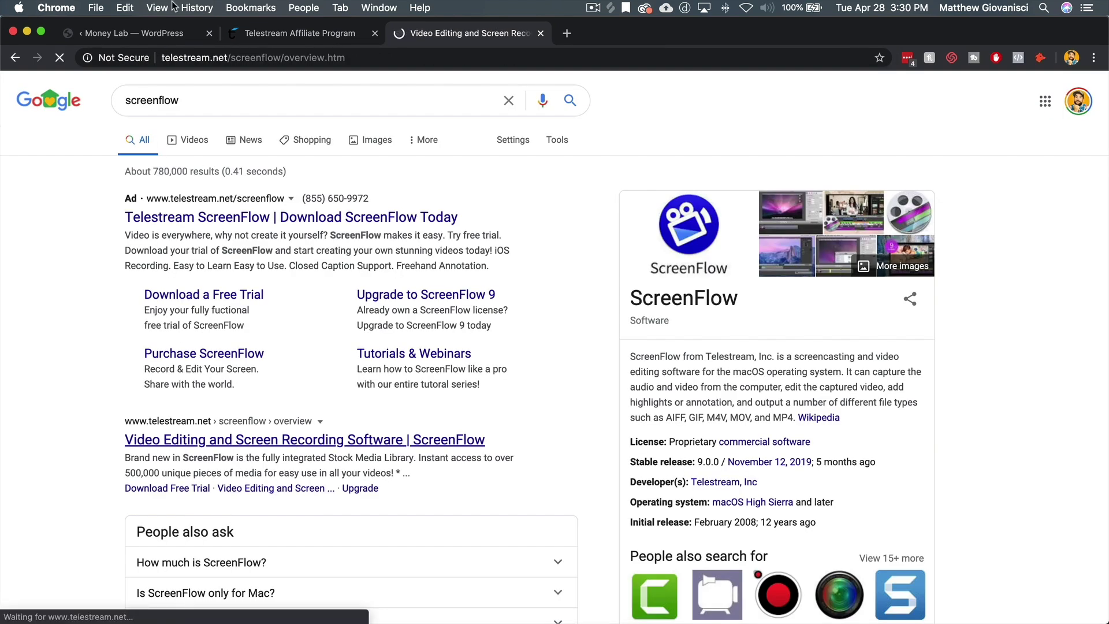
{"action": "left_click", "coordinate": [294, 58]}
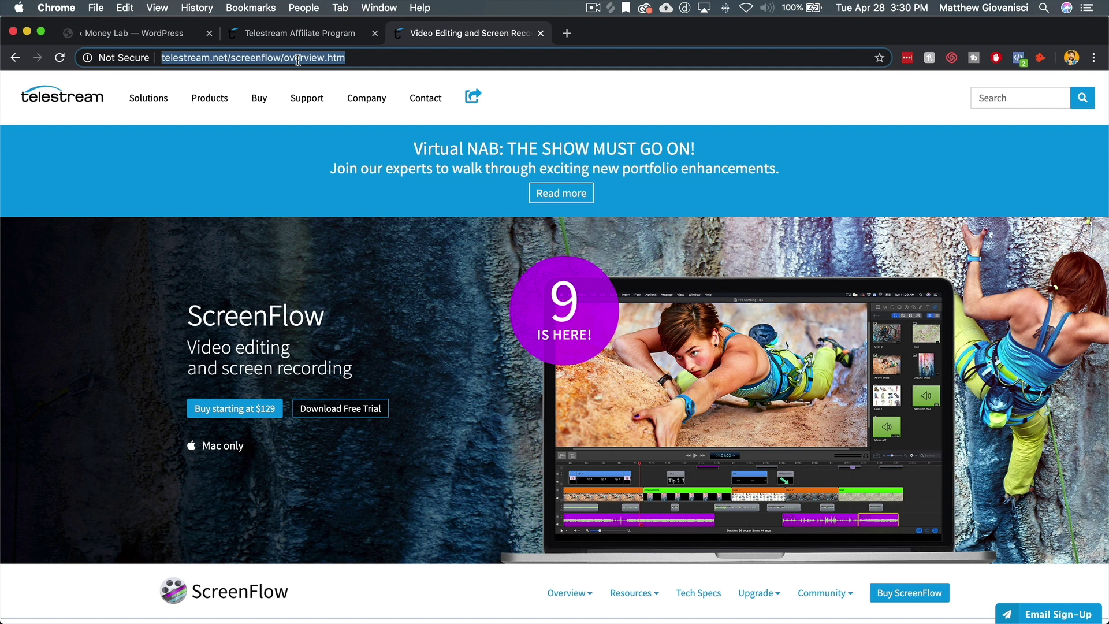
{"action": "key", "text": "super+c"}
Paste the ScreenFlow overview URL into Lasso's Add A New URL form and create the link
{"action": "left_click", "coordinate": [135, 34]}
{"action": "left_click", "coordinate": [558, 243]}
{"action": "key", "text": "super+v"}
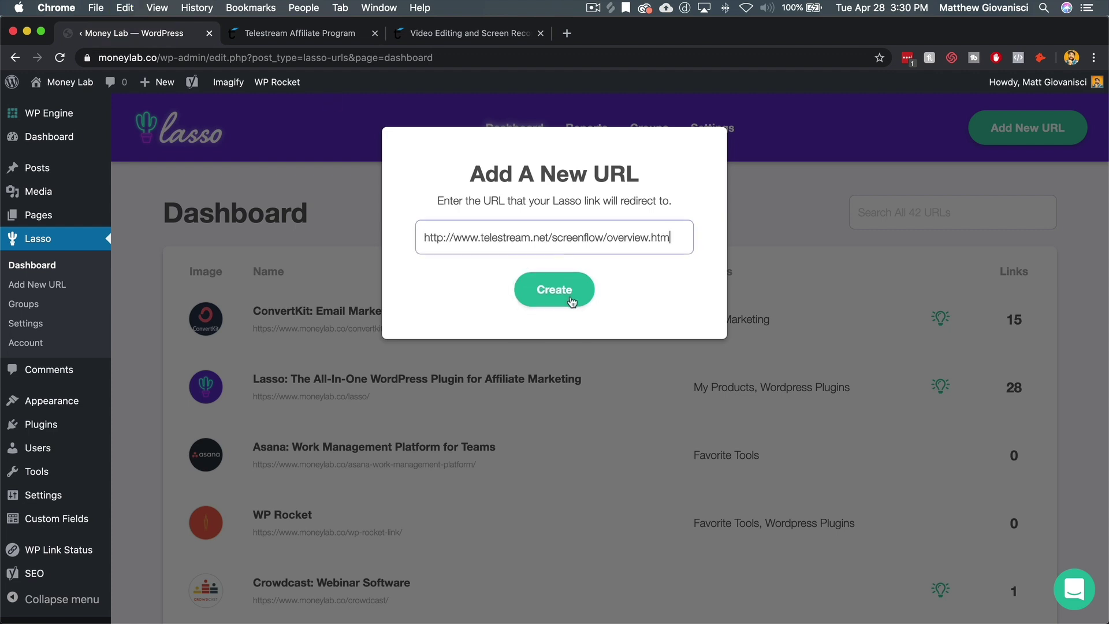
{"action": "left_click", "coordinate": [572, 301]}
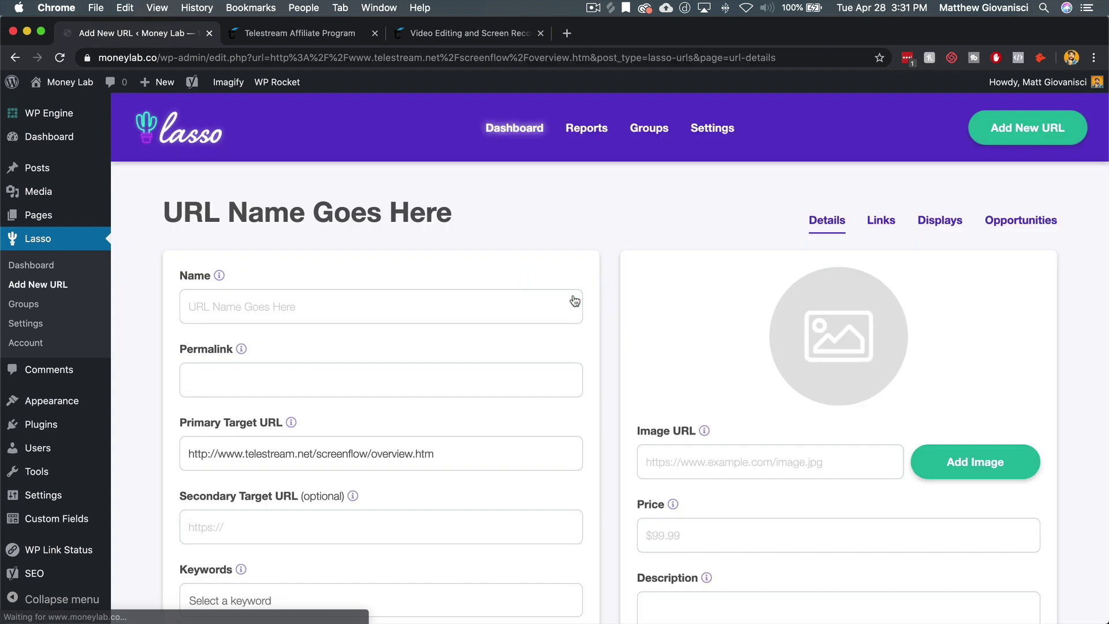
Name the link 'Screenflow for Mac', set permalink 'screenflow', and save it
{"action": "left_click", "coordinate": [575, 301]}
{"action": "type", "text": "Sc"}
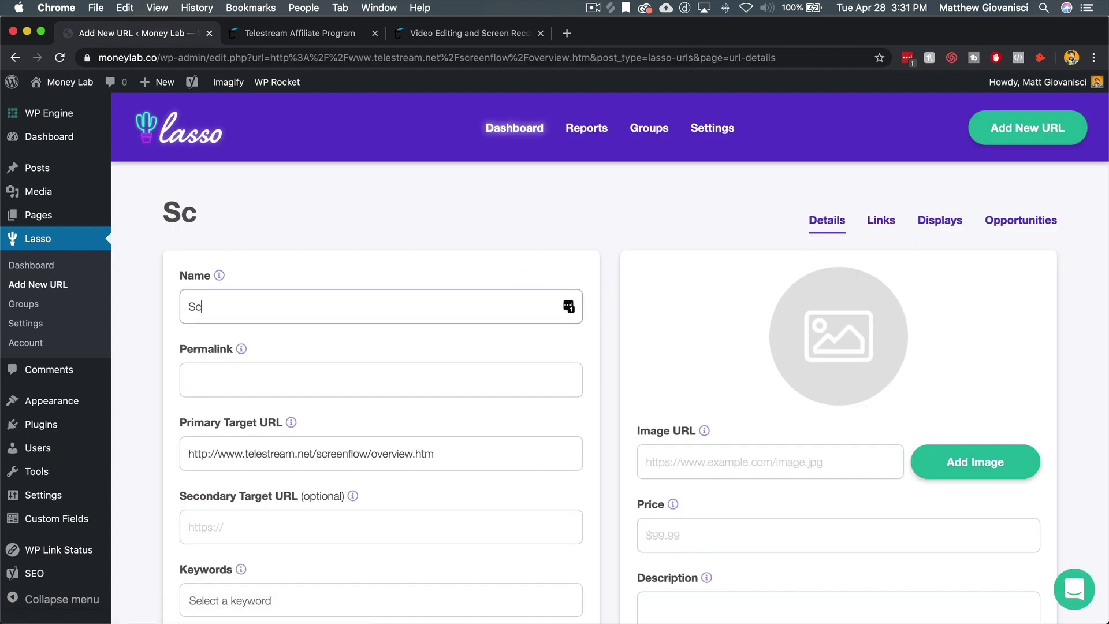
{"action": "type", "text": "reenflow for Mac"}
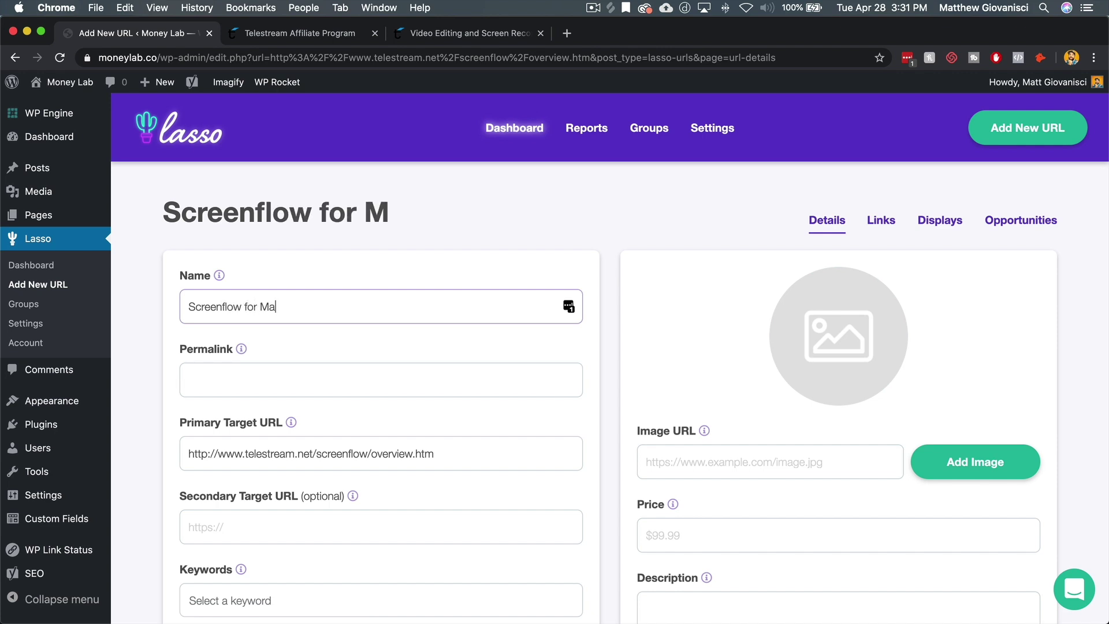
{"action": "left_click", "coordinate": [336, 384]}
{"action": "type", "text": "s"}
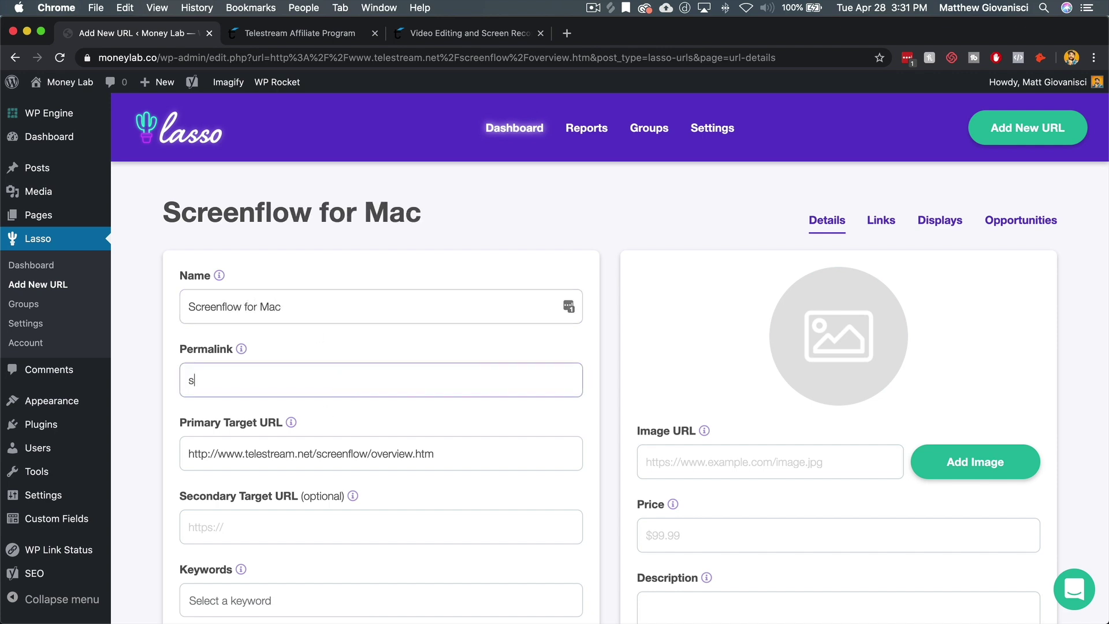
{"action": "type", "text": "creenflow"}
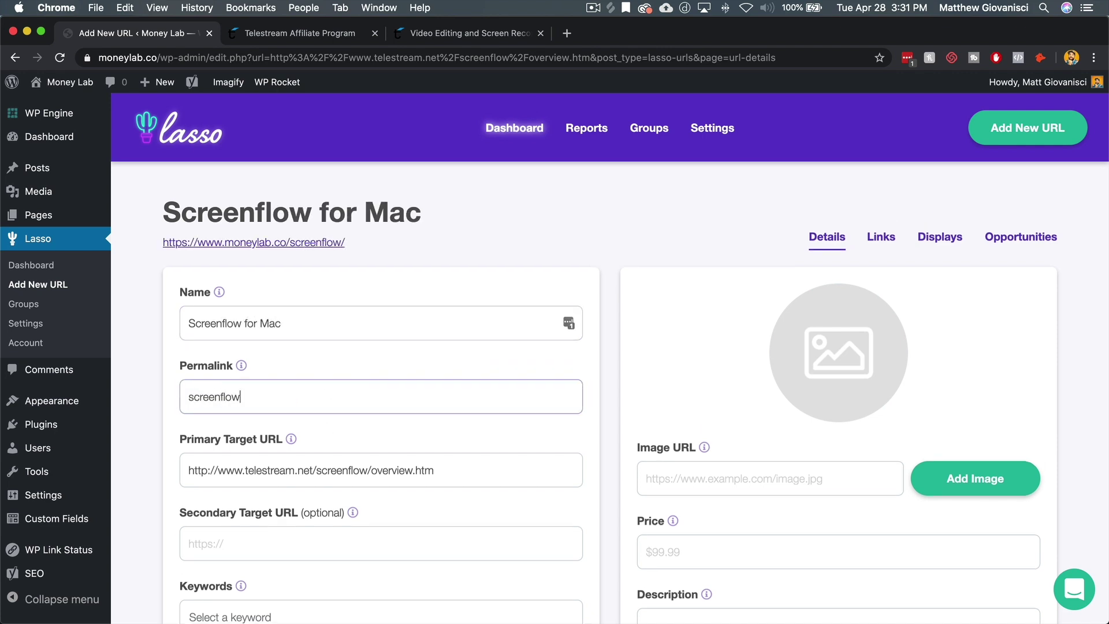
{"action": "scroll", "coordinate": [497, 381], "scroll_direction": "down", "scroll_amount": 3}
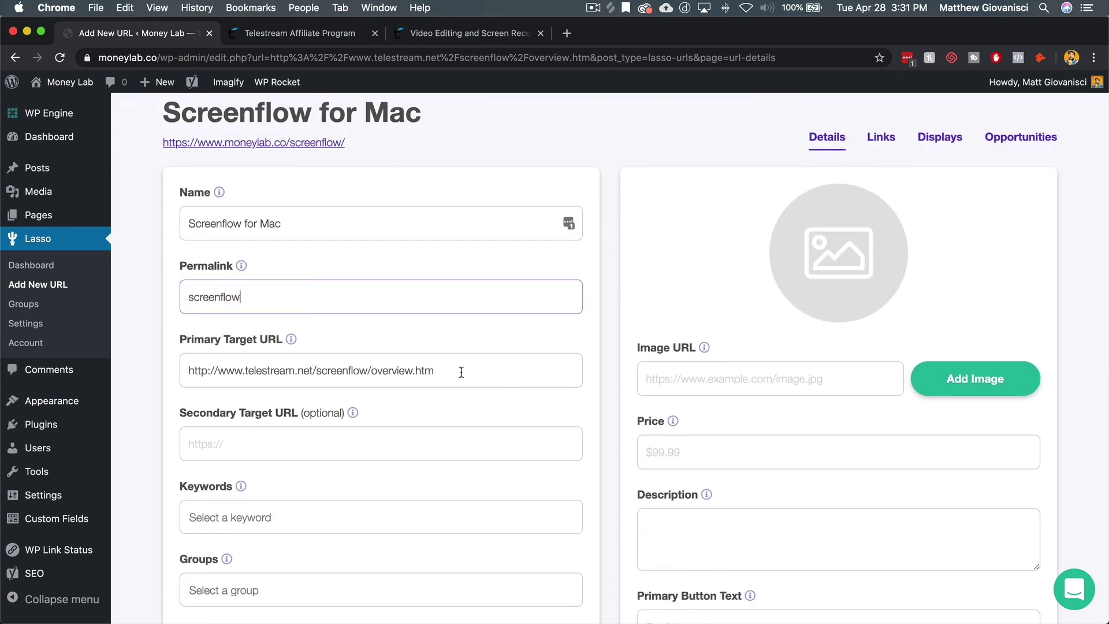
{"action": "scroll", "coordinate": [460, 372], "scroll_direction": "down", "scroll_amount": 12}
{"action": "scroll", "coordinate": [997, 529], "scroll_direction": "down", "scroll_amount": 5}
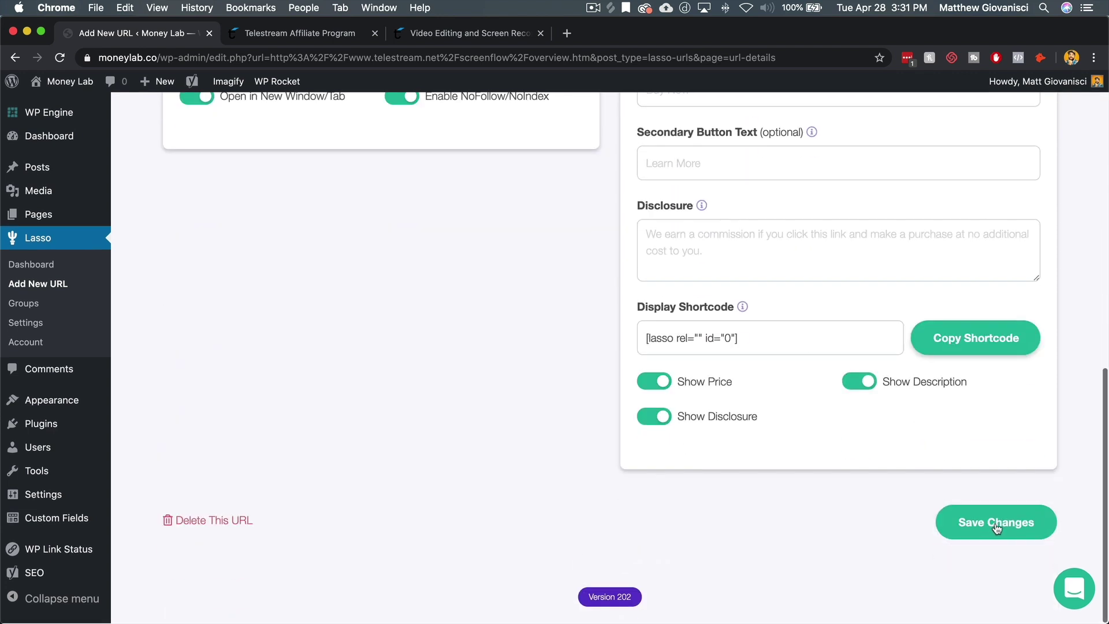
{"action": "left_click", "coordinate": [996, 529]}
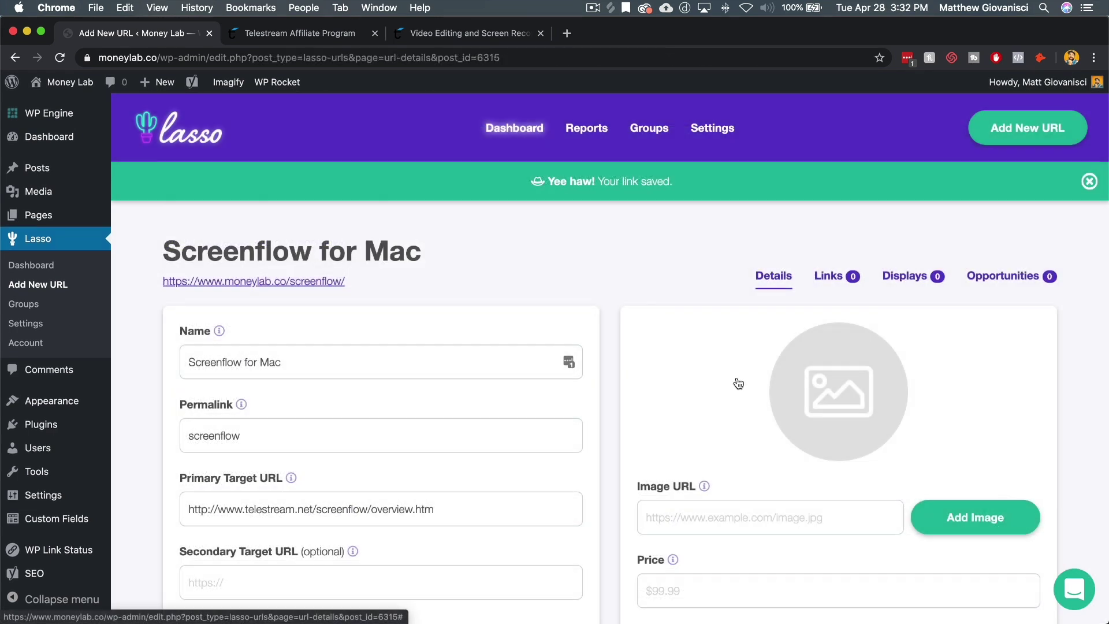
Go to page 2 of the Domains report and open telestream.net's six unmonetized links
{"action": "left_click", "coordinate": [582, 134]}
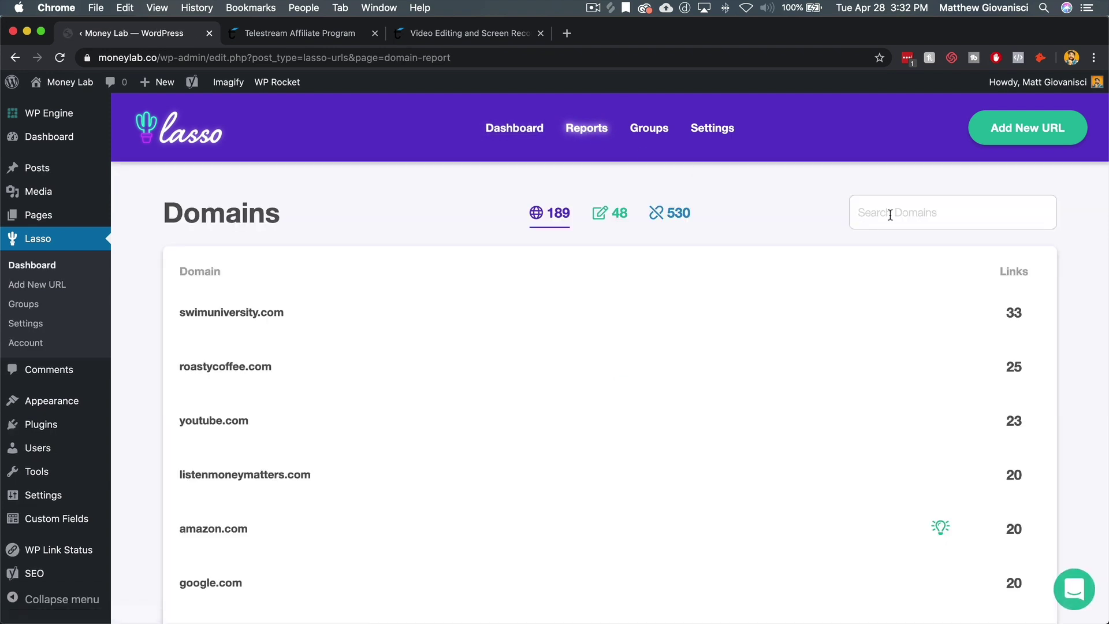
{"action": "scroll", "coordinate": [708, 277], "scroll_direction": "down", "scroll_amount": 6}
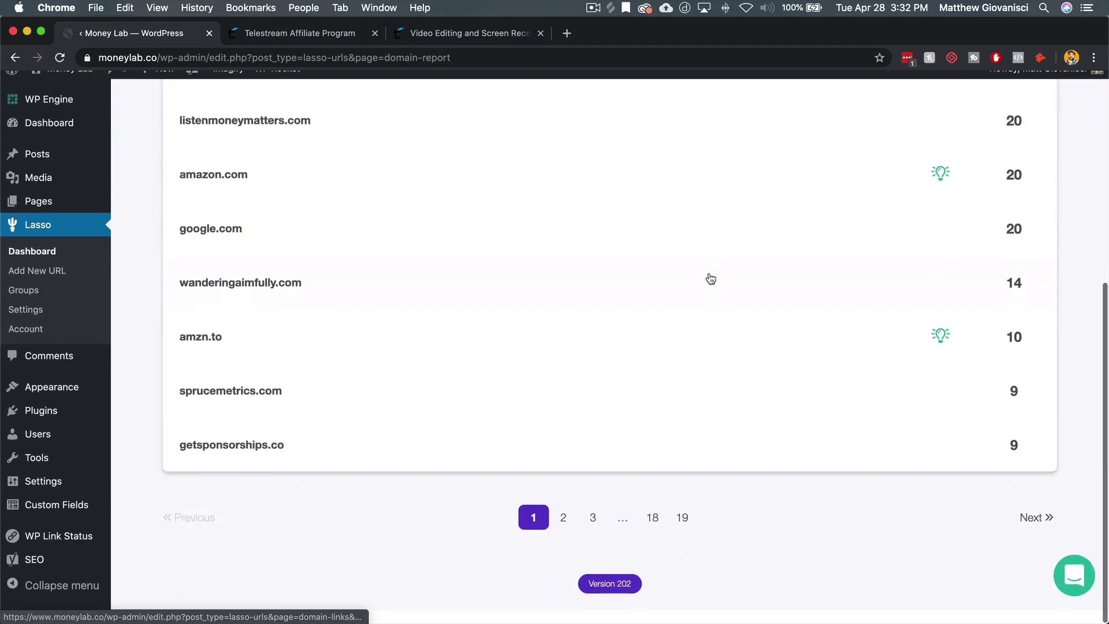
{"action": "left_click", "coordinate": [563, 531]}
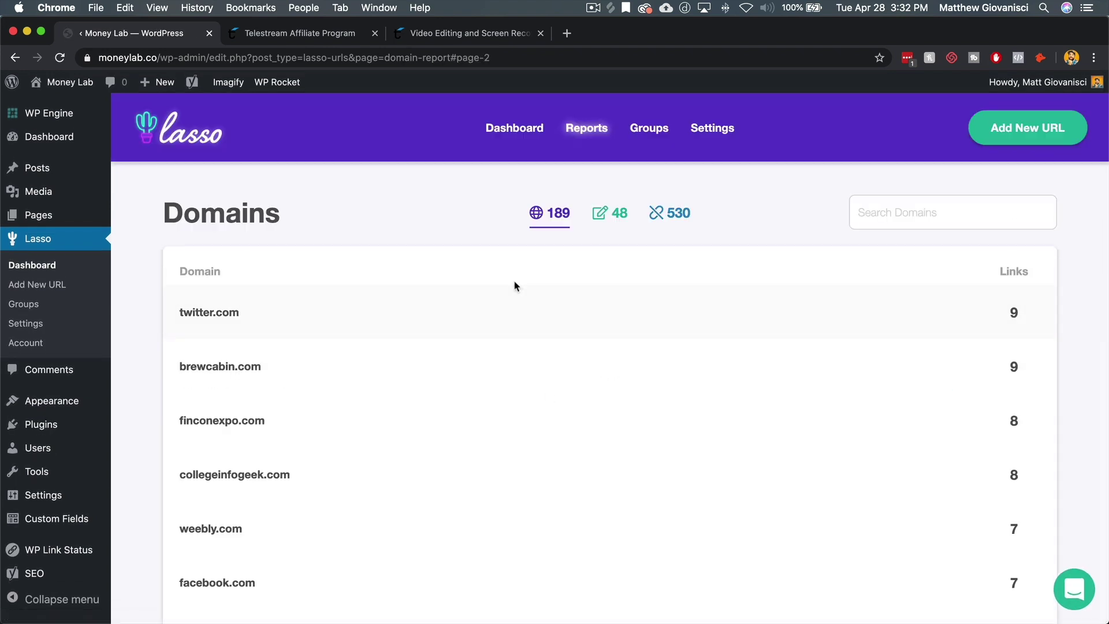
{"action": "scroll", "coordinate": [515, 287], "scroll_direction": "down", "scroll_amount": 3}
{"action": "scroll", "coordinate": [491, 329], "scroll_direction": "down", "scroll_amount": 3}
{"action": "scroll", "coordinate": [618, 302], "scroll_direction": "up", "scroll_amount": 6}
{"action": "scroll", "coordinate": [619, 305], "scroll_direction": "down", "scroll_amount": 6}
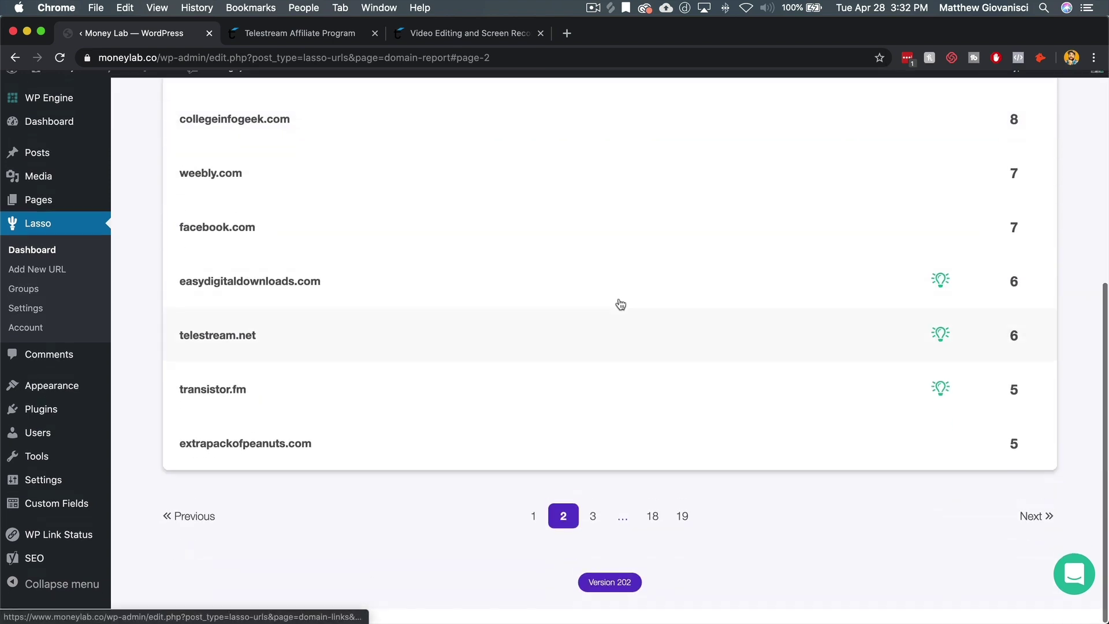
{"action": "mouse_move", "coordinate": [950, 352]}
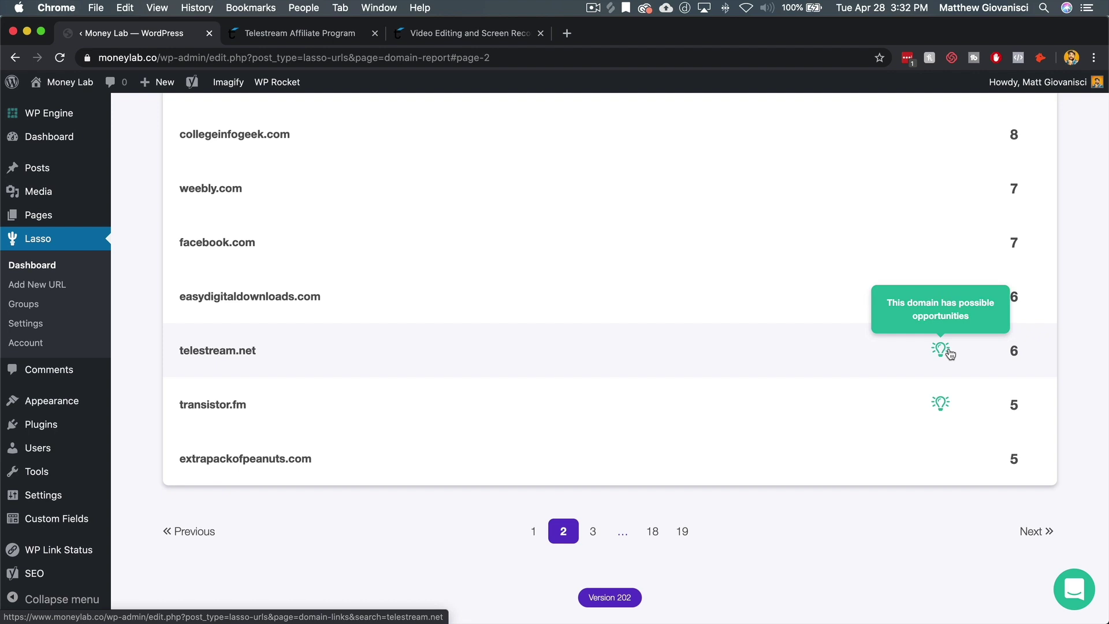
{"action": "left_click", "coordinate": [949, 353]}
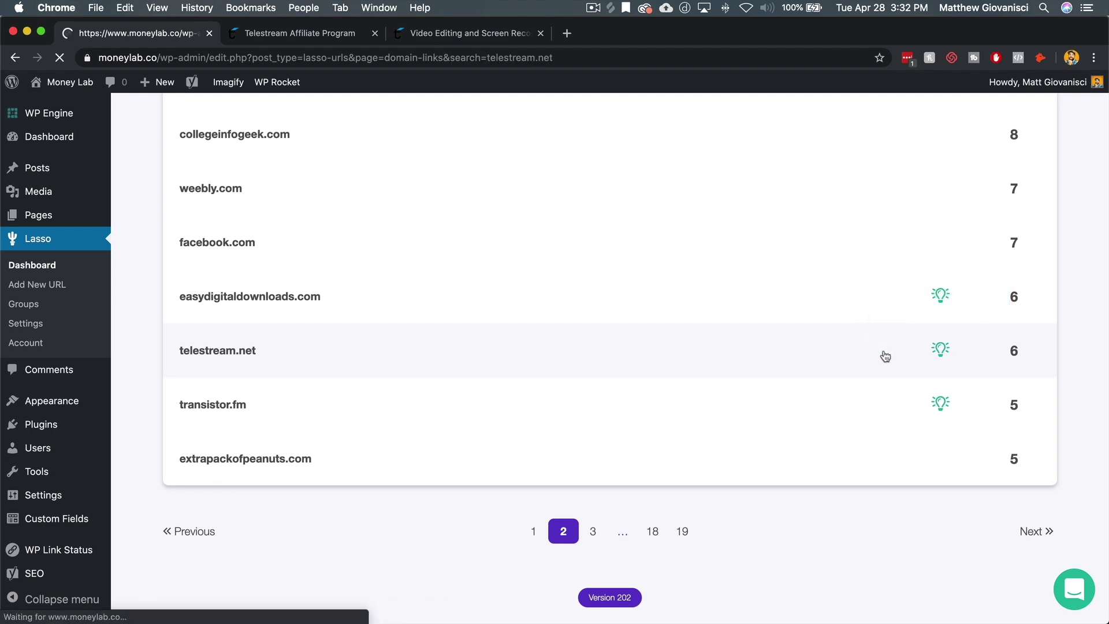
{"action": "scroll", "coordinate": [892, 351], "scroll_direction": "down", "scroll_amount": 1}
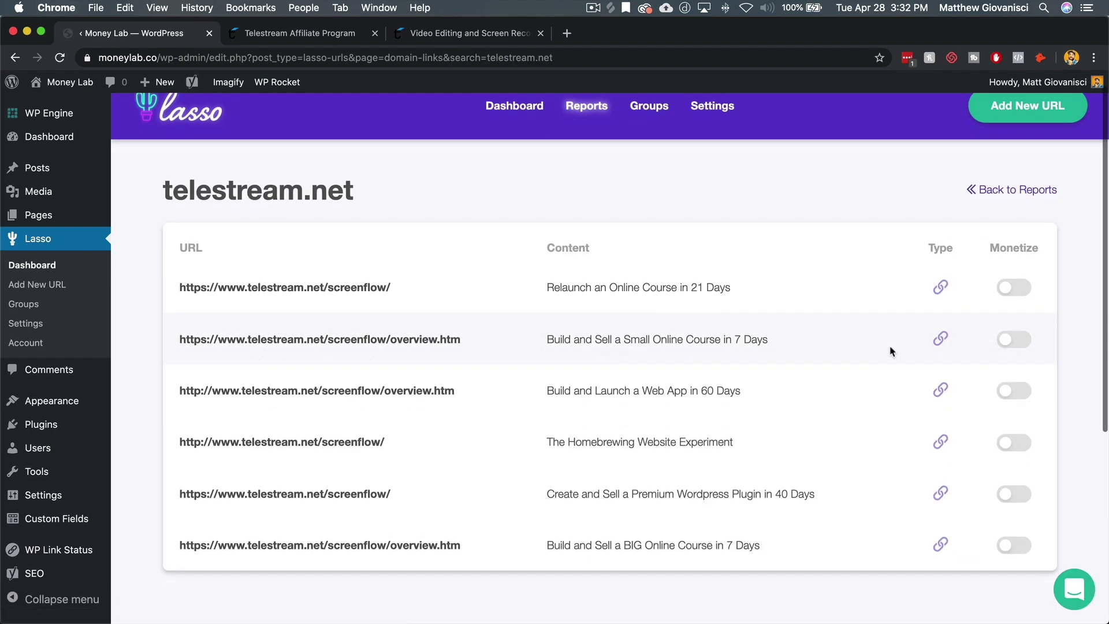
Monetize the first three telestream.net links, pointing each to Screenflow for Mac
{"action": "left_click", "coordinate": [1019, 287]}
{"action": "left_click", "coordinate": [750, 247]}
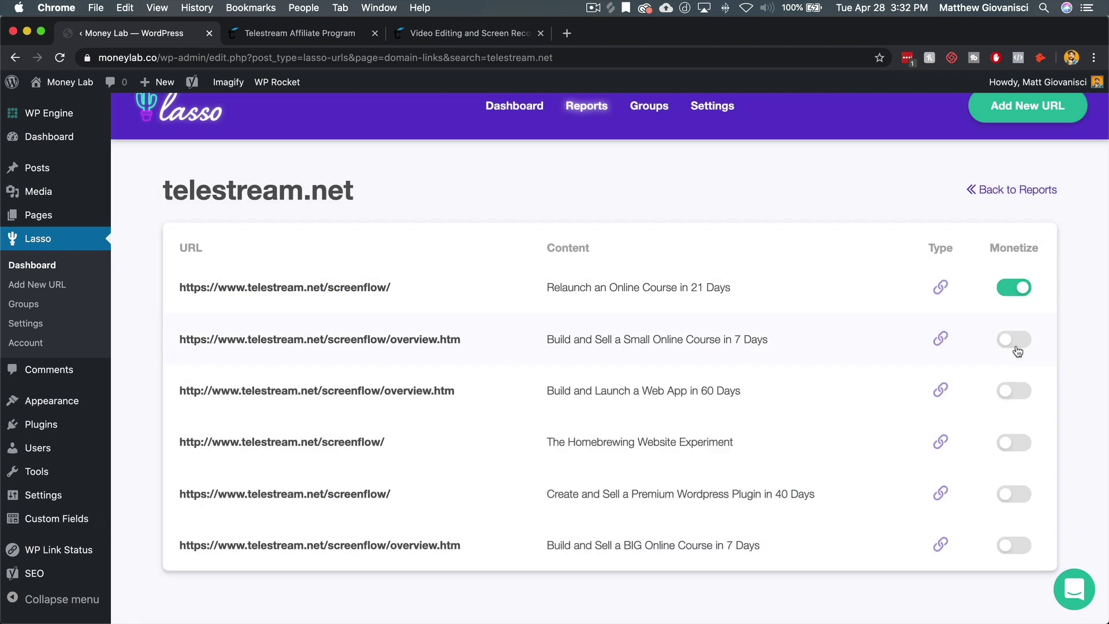
{"action": "left_click", "coordinate": [1018, 341]}
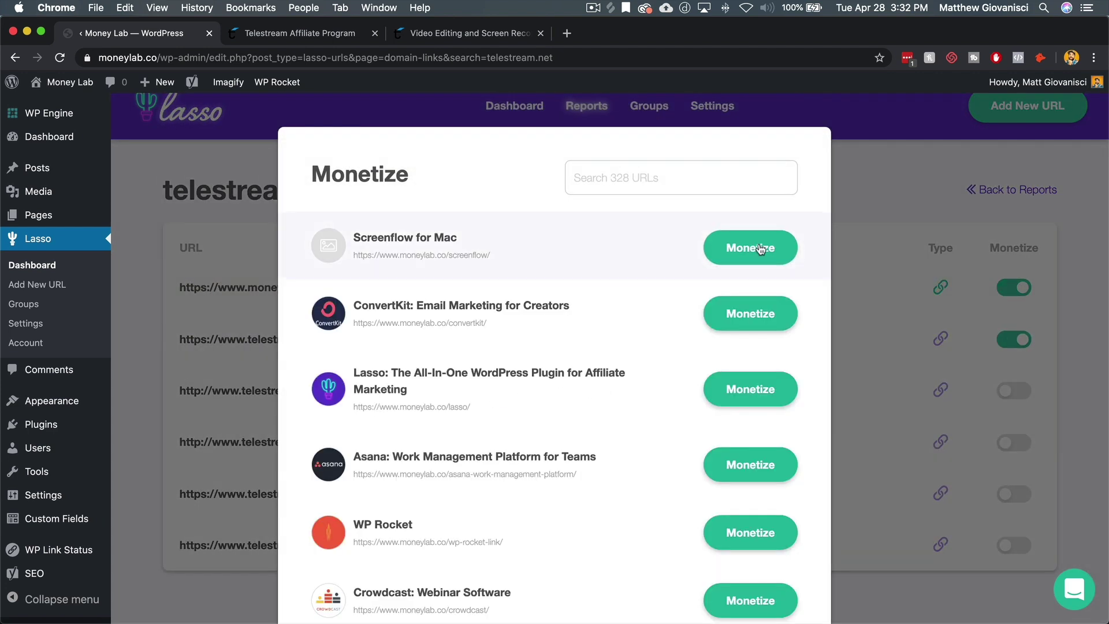
{"action": "left_click", "coordinate": [1009, 389]}
{"action": "left_click", "coordinate": [1010, 389]}
{"action": "left_click", "coordinate": [750, 246]}
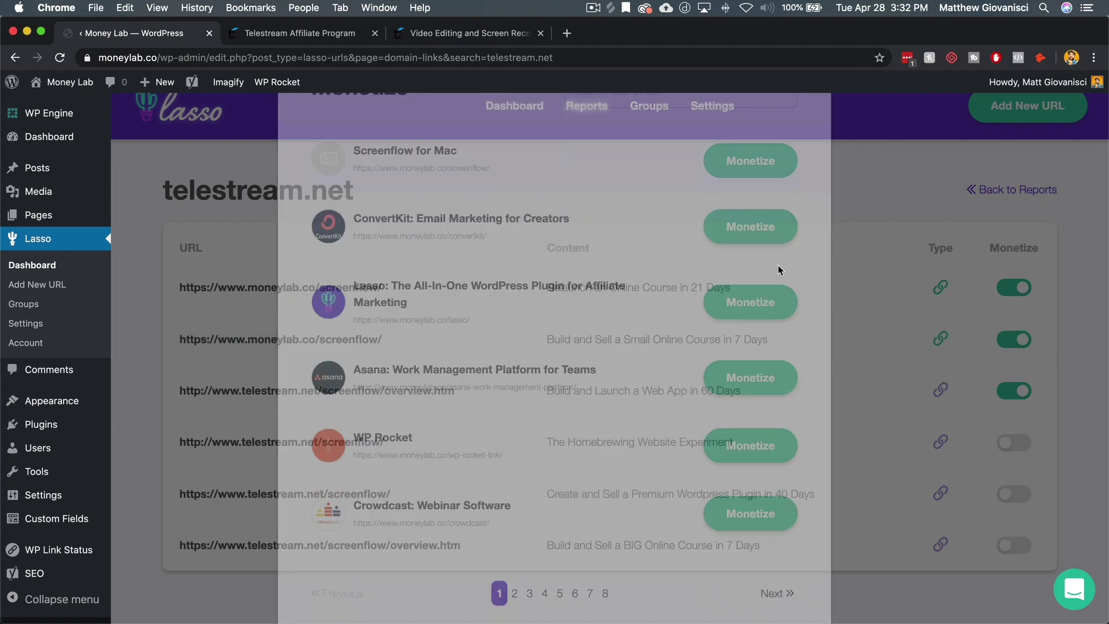
Monetize the remaining three telestream.net links with Screenflow for Mac as well
{"action": "left_click", "coordinate": [1015, 446]}
{"action": "left_click", "coordinate": [750, 248]}
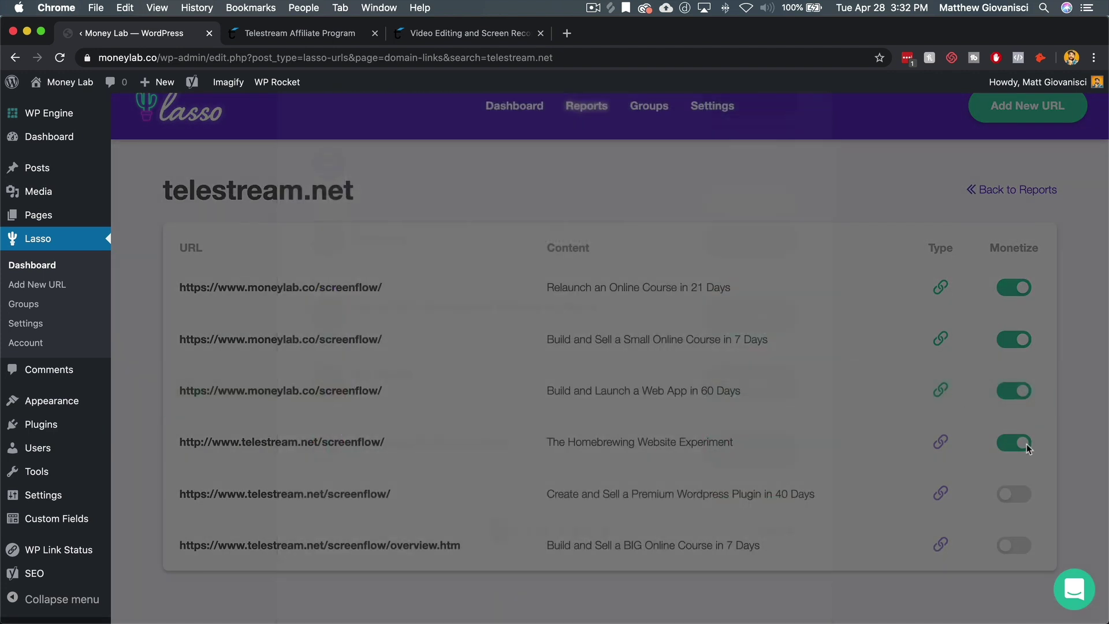
{"action": "left_click", "coordinate": [1013, 496]}
{"action": "left_click", "coordinate": [750, 246]}
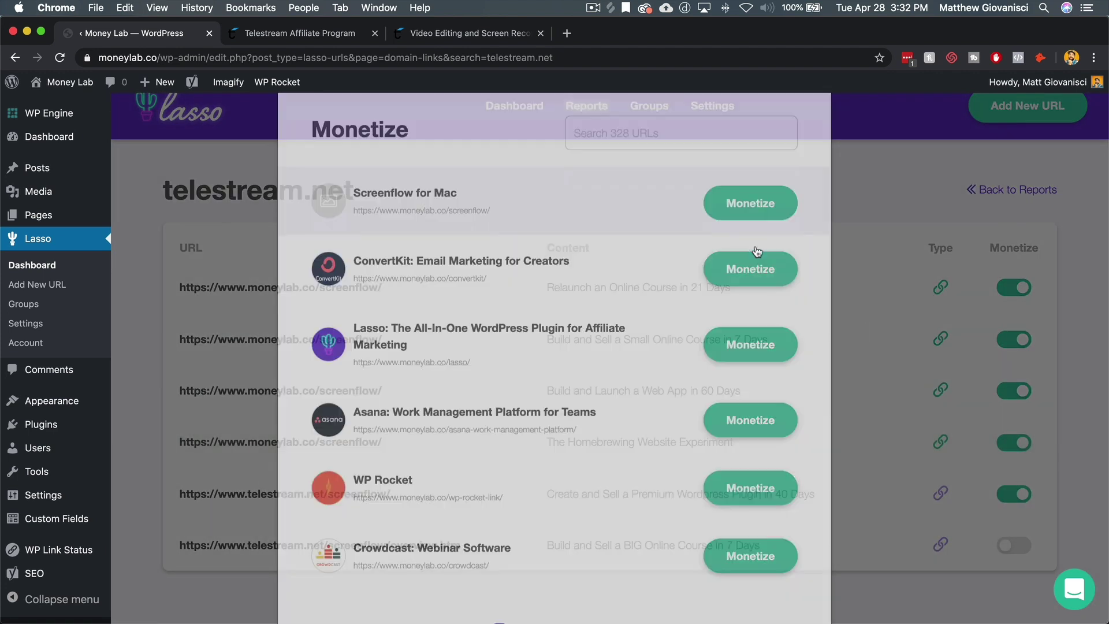
{"action": "left_click", "coordinate": [1014, 544]}
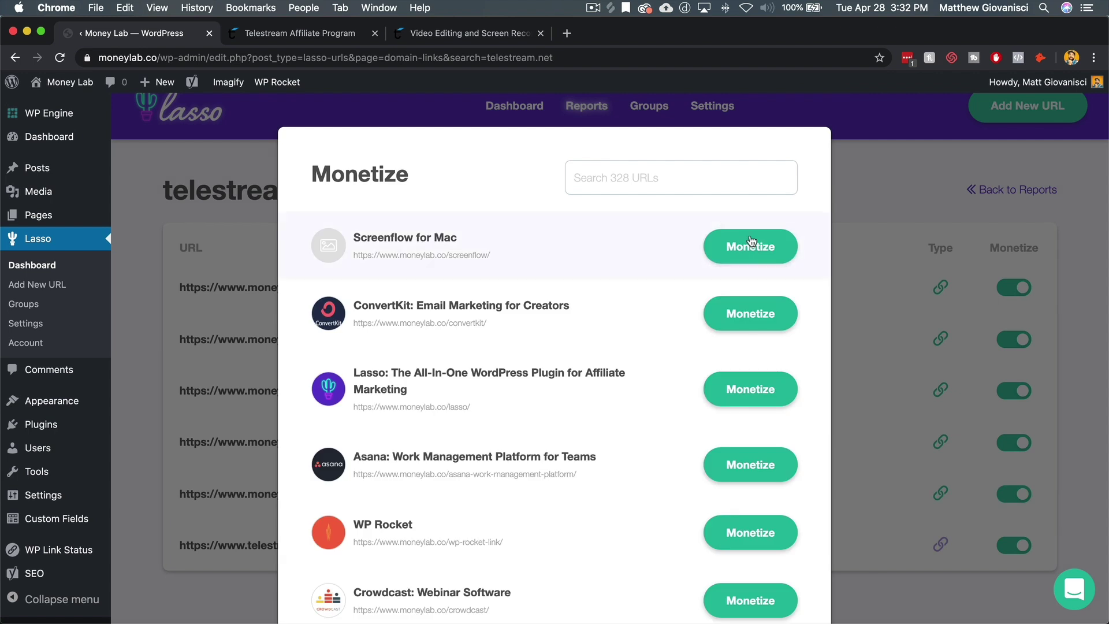
{"action": "left_click", "coordinate": [753, 248]}
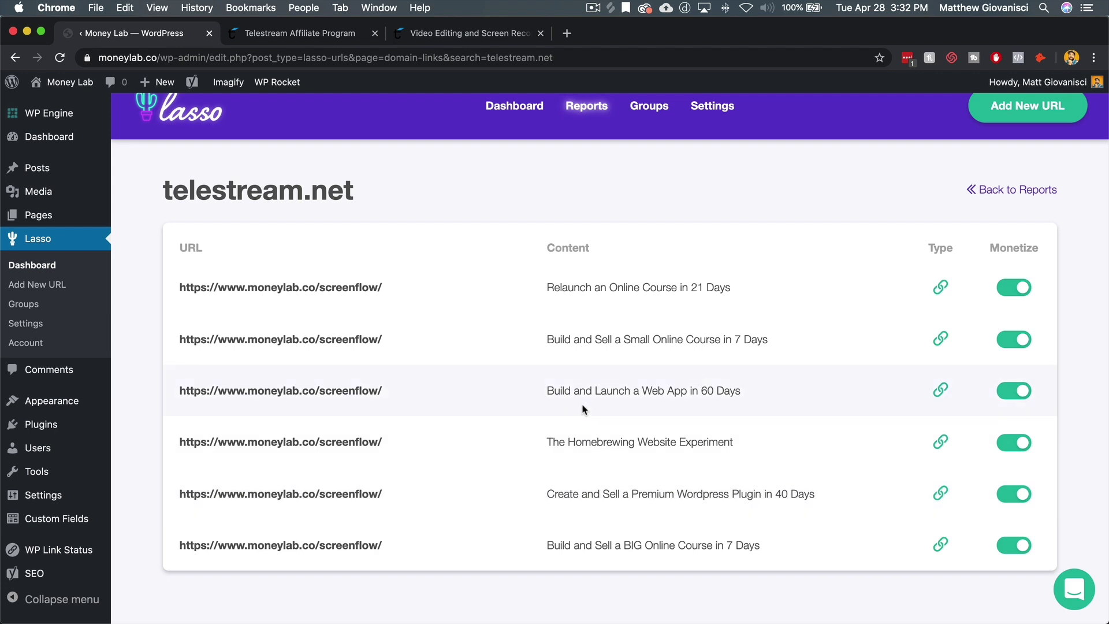
{"action": "scroll", "coordinate": [582, 409], "scroll_direction": "up", "scroll_amount": 2}
Verify the Screenflow for Mac link now lists 6 links, then return to the 188-domain domains report
{"action": "left_click", "coordinate": [523, 124]}
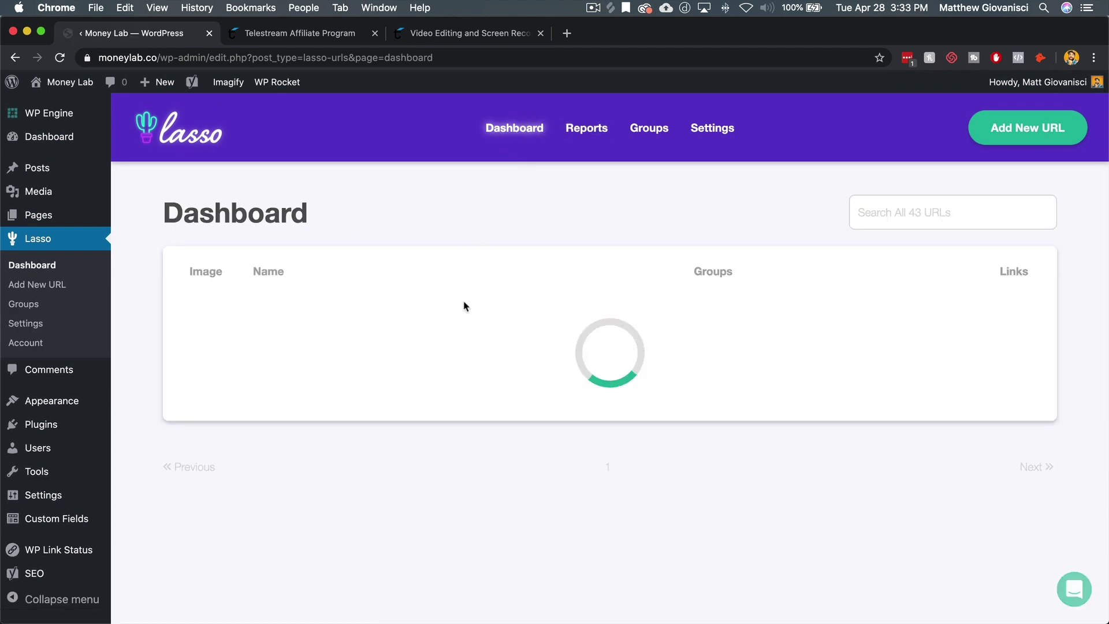
{"action": "left_click", "coordinate": [465, 316]}
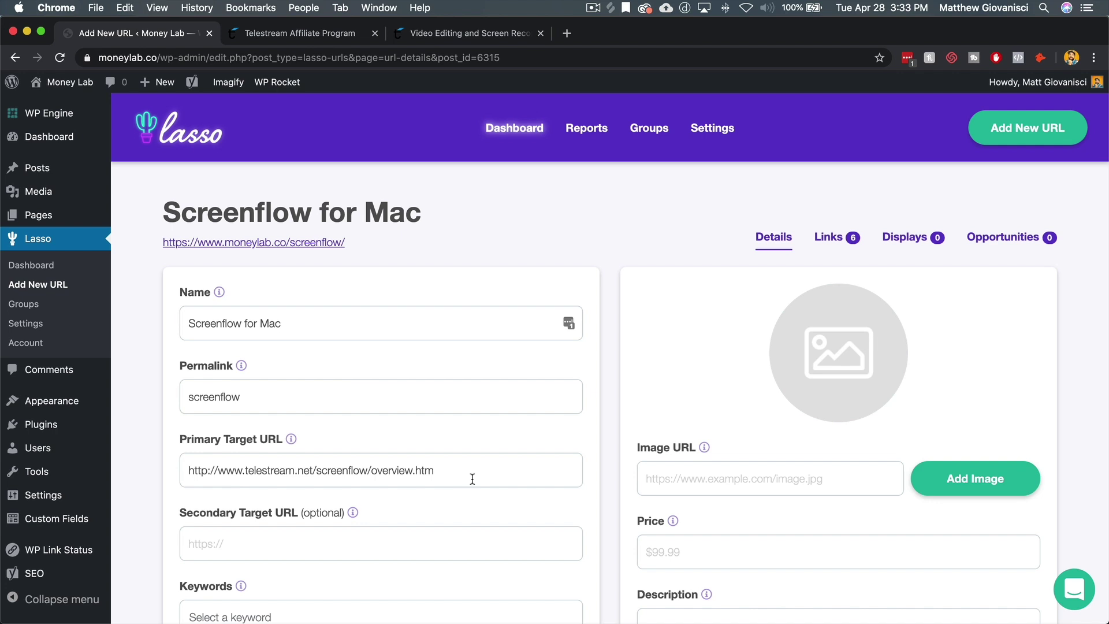
{"action": "left_click", "coordinate": [590, 143]}
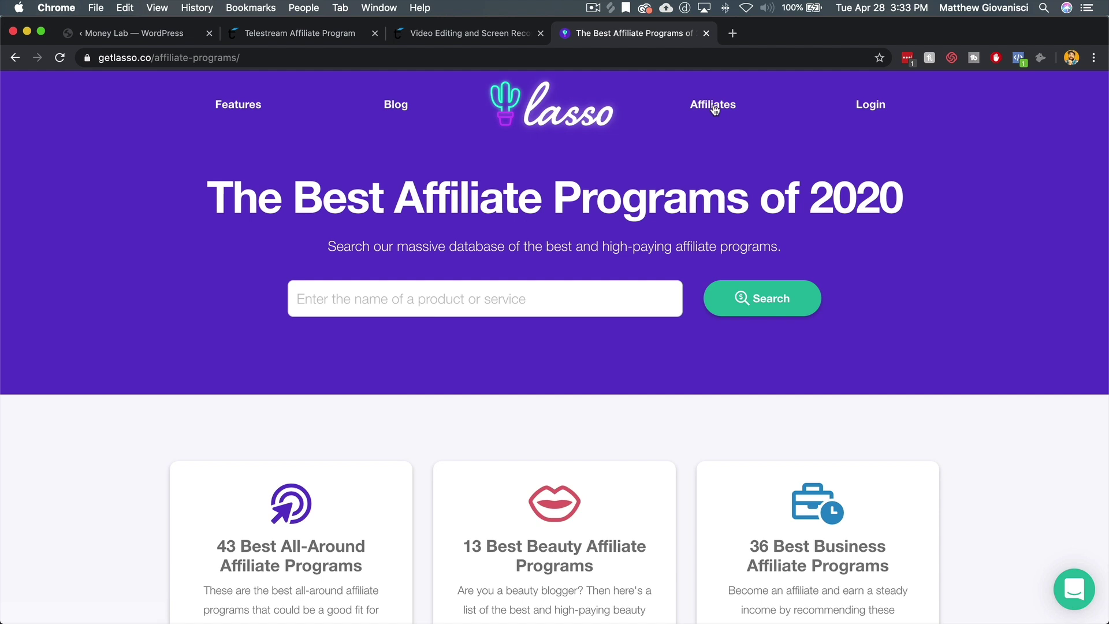
Scroll down and back up the getlasso.co Best Affiliate Programs of 2020 search page
{"action": "scroll", "coordinate": [629, 293], "scroll_direction": "down", "scroll_amount": 1}
{"action": "scroll", "coordinate": [629, 292], "scroll_direction": "up", "scroll_amount": 2}
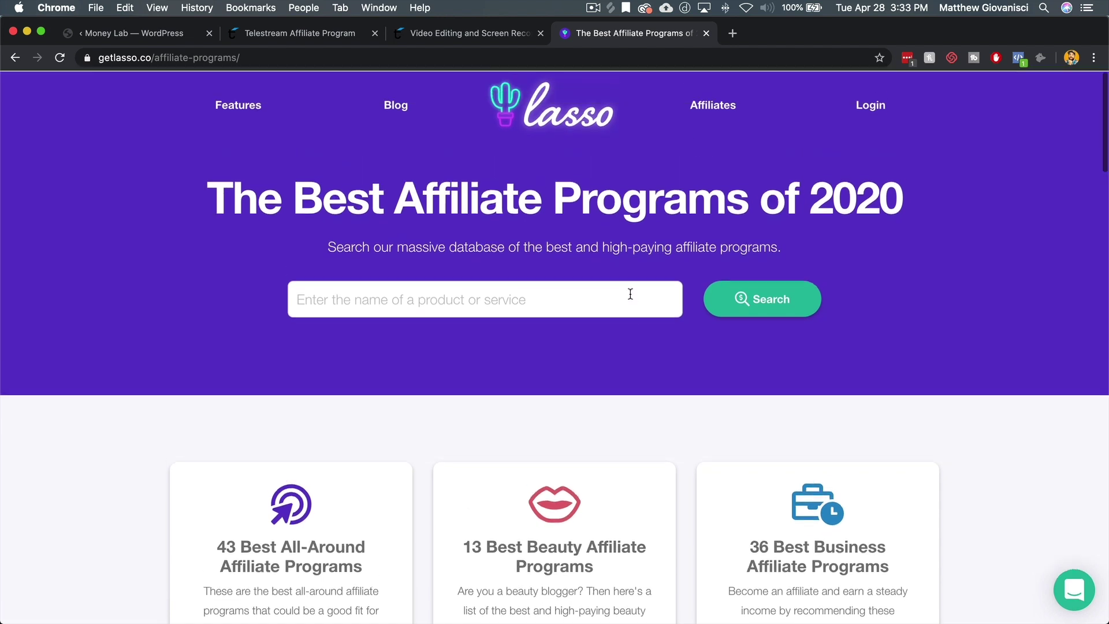